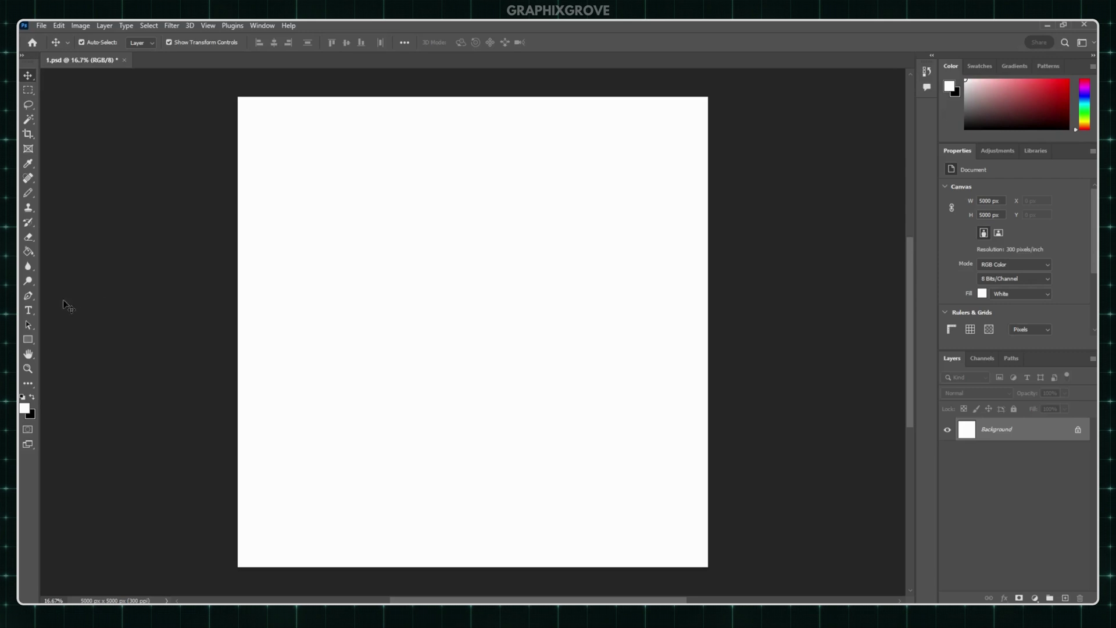
Start a horizontal text layer near the canvas centre and begin typing TEXT
{"action": "left_click", "coordinate": [30, 312]}
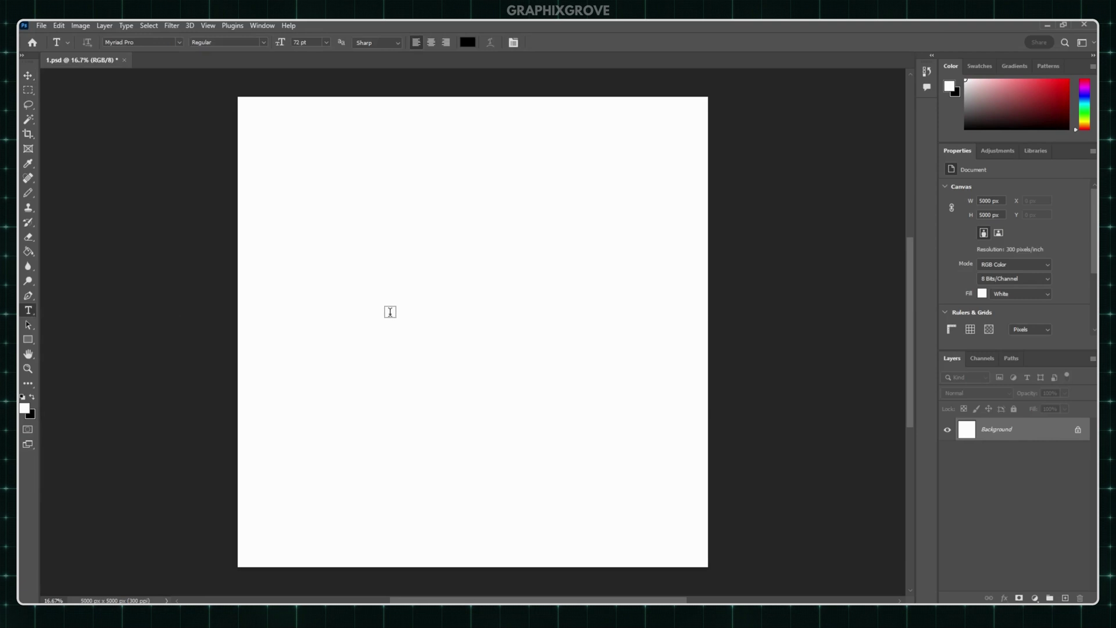
{"action": "left_click", "coordinate": [406, 320]}
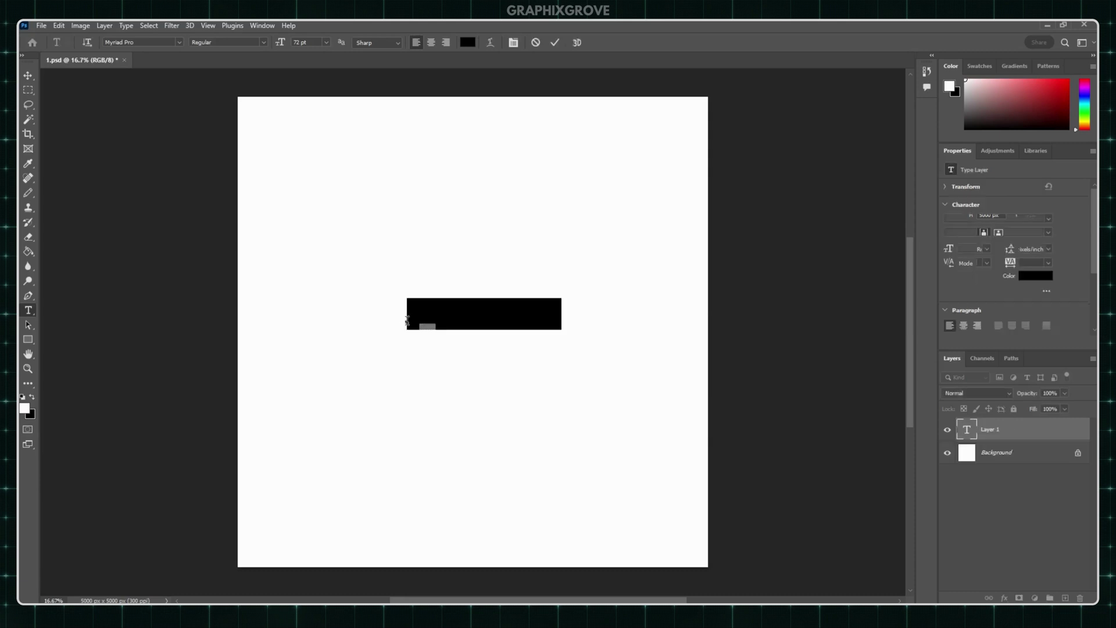
{"action": "type", "text": "TE"}
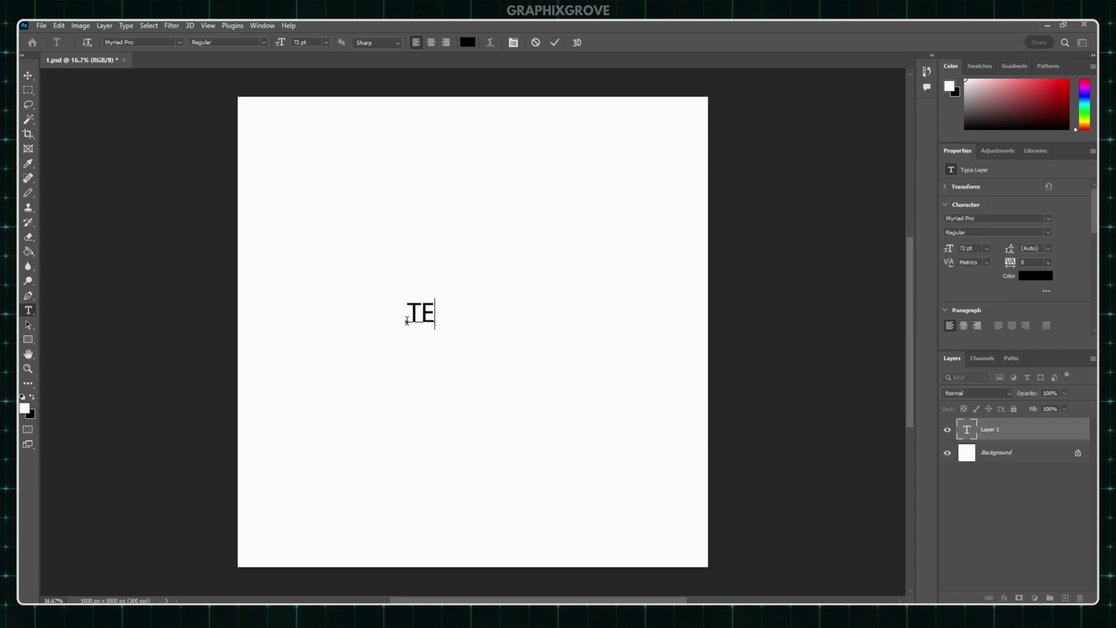
{"action": "type", "text": "X"}
{"action": "type", "text": "T"}
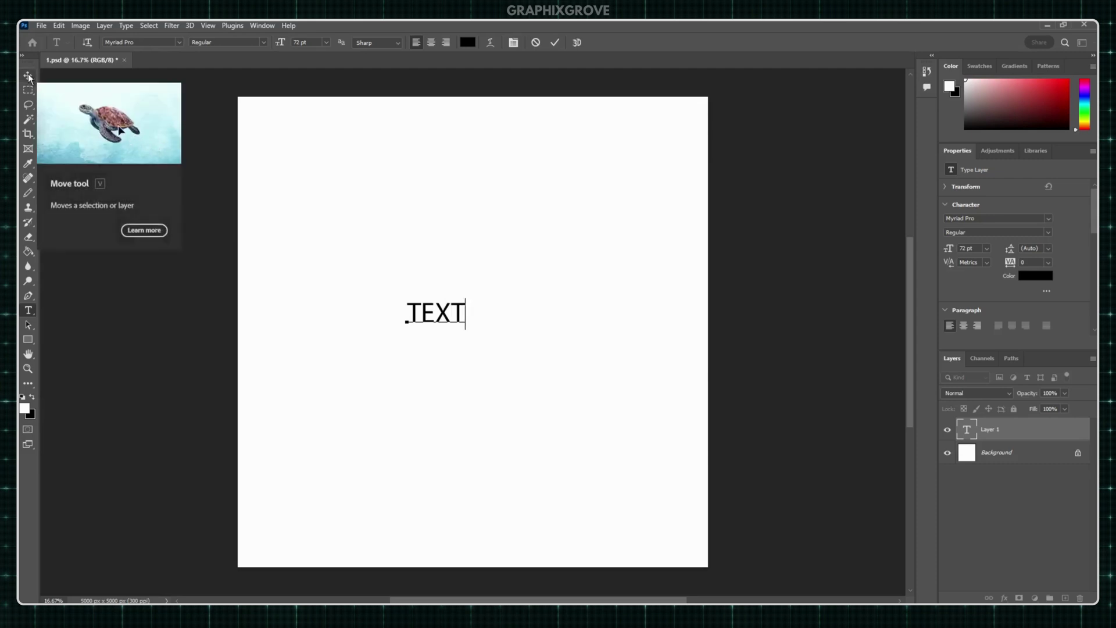
Scale the typed word TEXT up from its corner, centre it, and commit the transform
{"action": "left_click", "coordinate": [29, 77]}
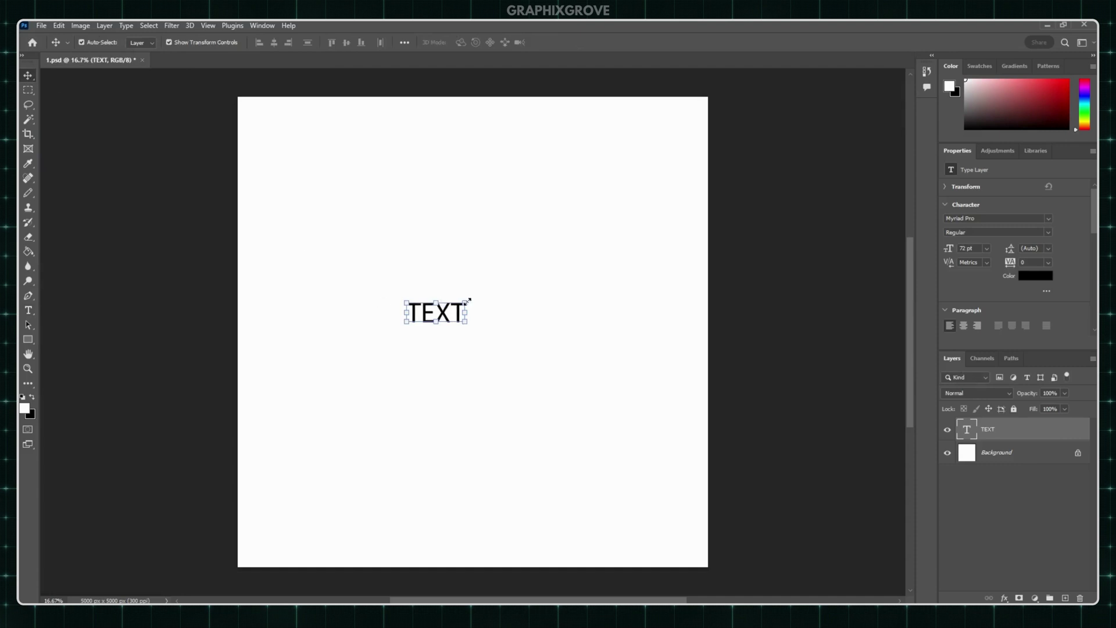
{"action": "left_click_drag", "start_coordinate": [469, 301], "coordinate": [641, 219]}
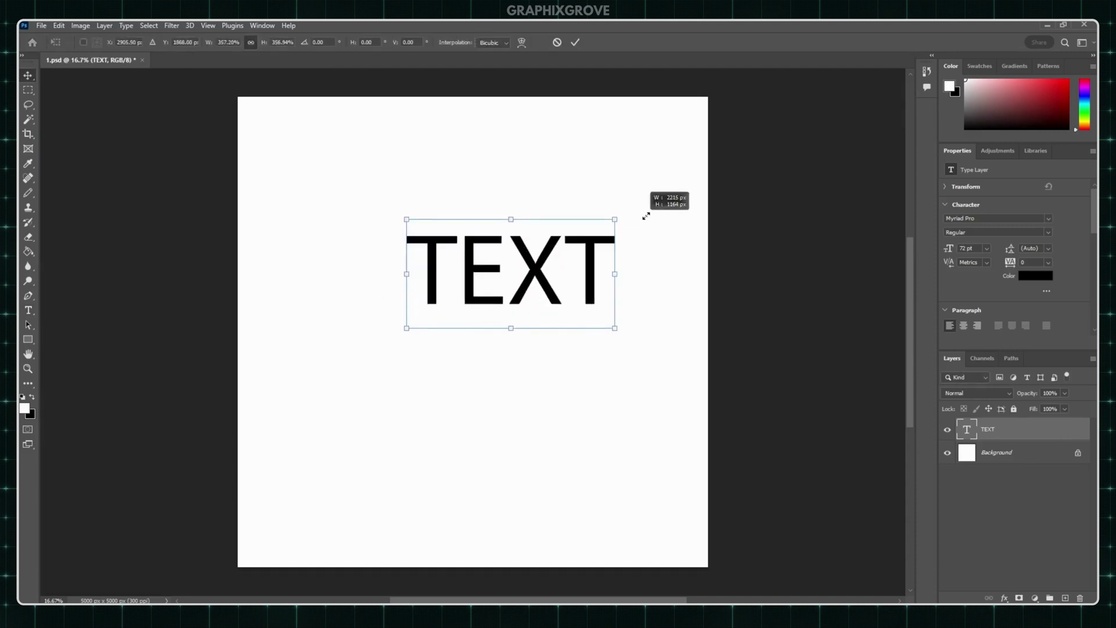
{"action": "left_click_drag", "start_coordinate": [525, 260], "coordinate": [475, 324]}
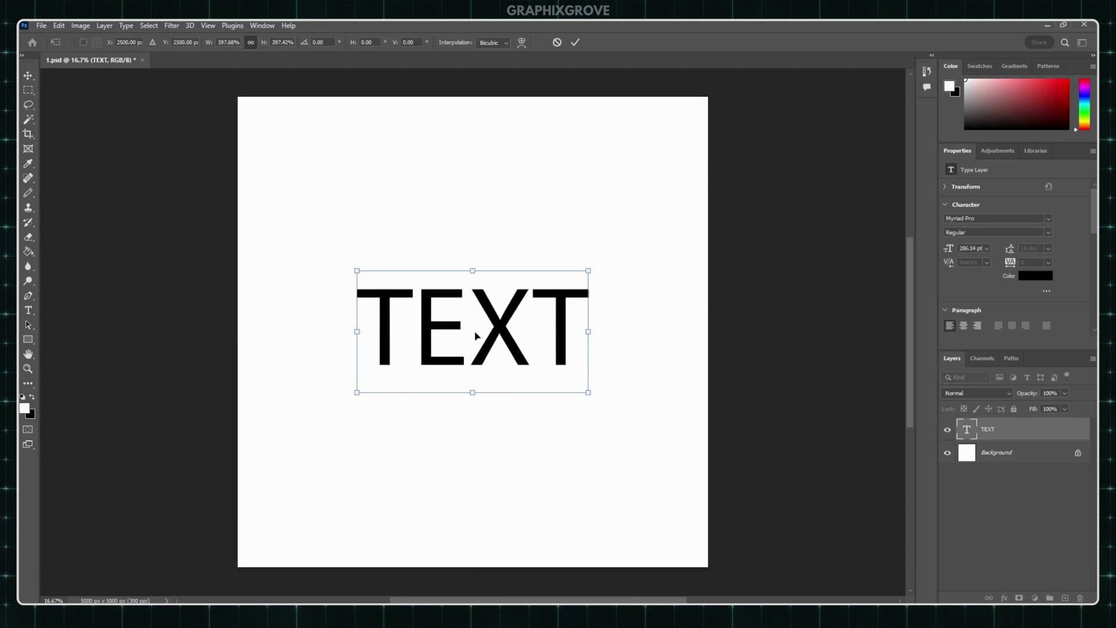
{"action": "left_click_drag", "start_coordinate": [474, 337], "coordinate": [466, 336]}
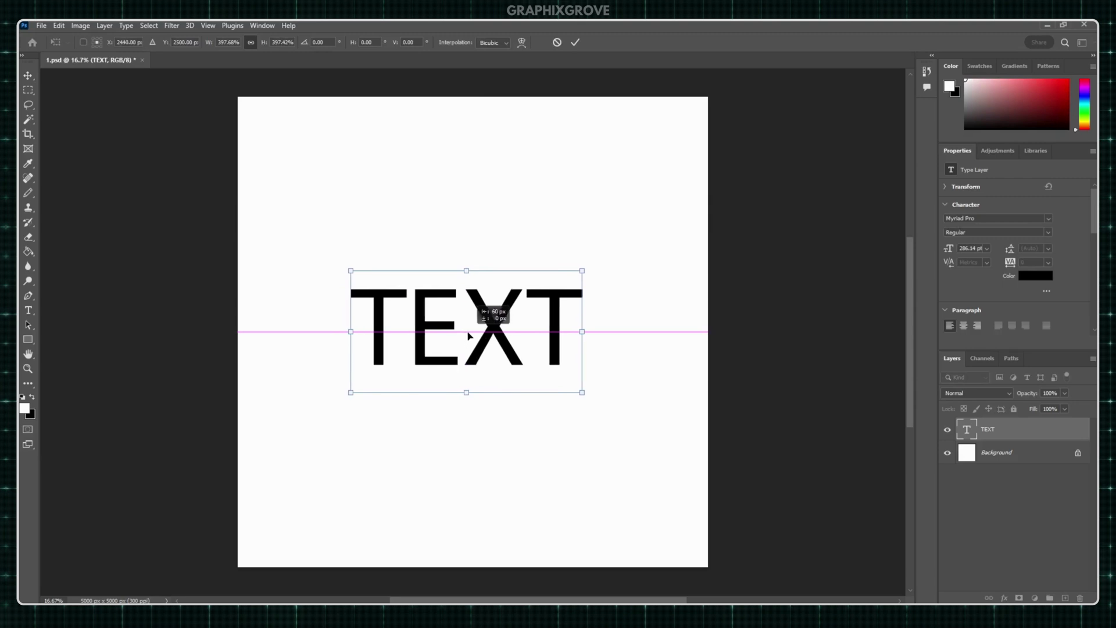
{"action": "left_click_drag", "start_coordinate": [465, 335], "coordinate": [469, 335]}
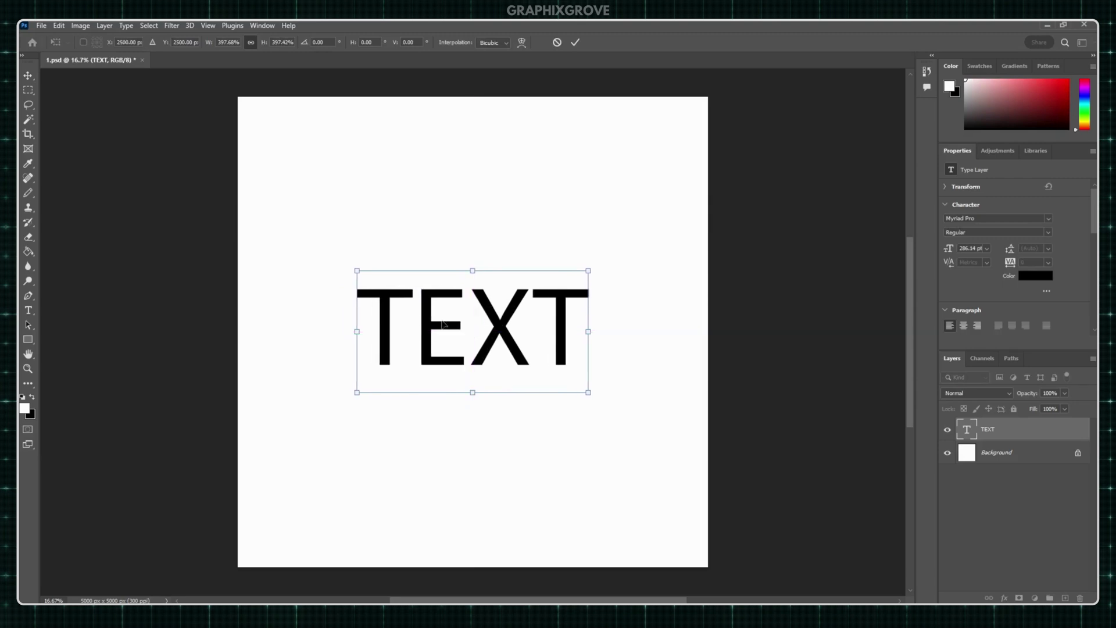
{"action": "left_click", "coordinate": [575, 41]}
{"action": "left_click", "coordinate": [574, 42]}
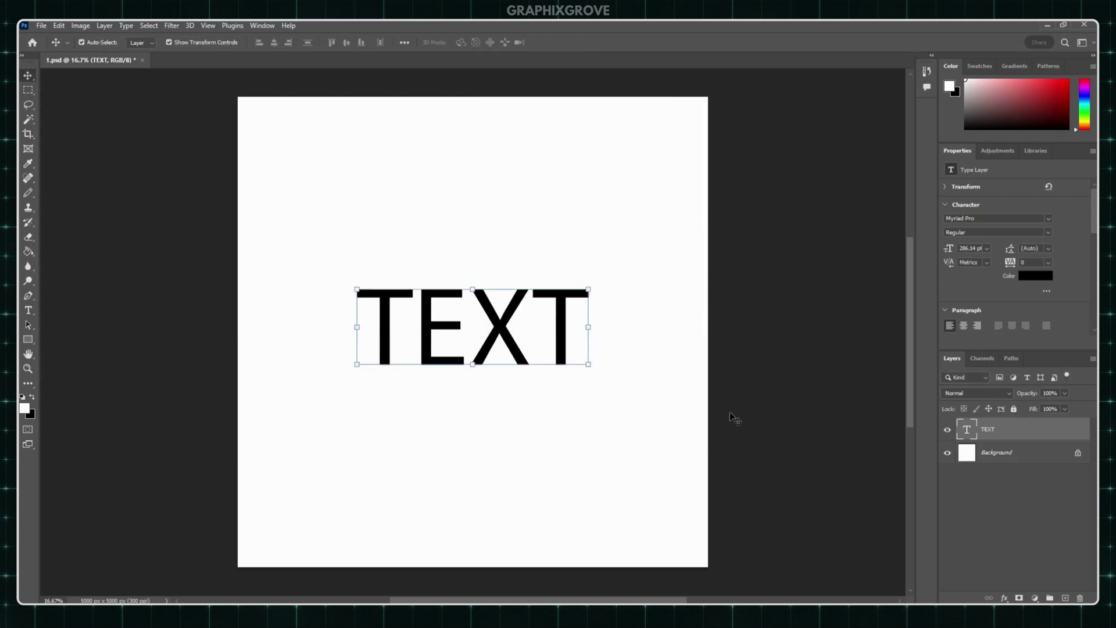
In the TEXT layer's Layer Style, drag Fill Opacity down to 0%
{"action": "double_click", "coordinate": [1005, 433]}
{"action": "left_click_drag", "start_coordinate": [520, 105], "coordinate": [509, 137]}
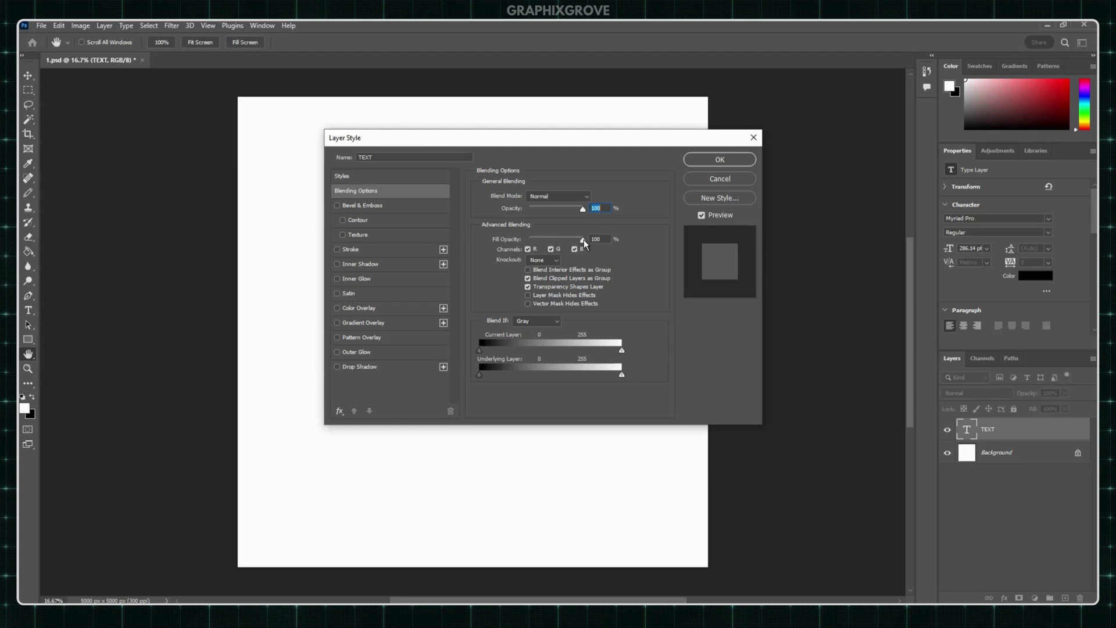
{"action": "left_click_drag", "start_coordinate": [584, 240], "coordinate": [505, 241]}
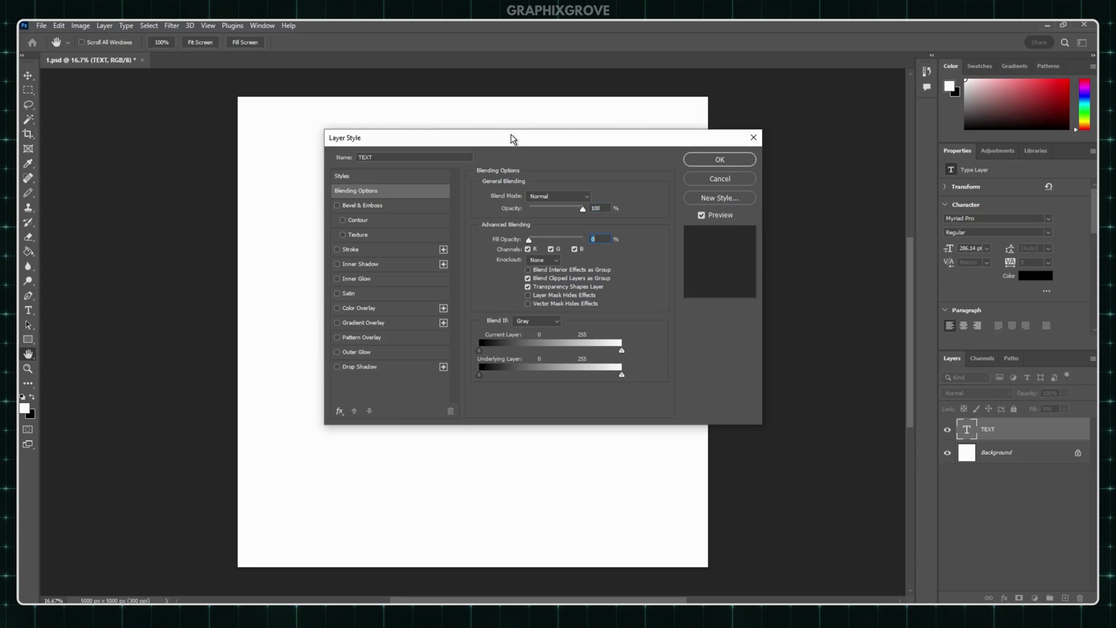
{"action": "mouse_move", "coordinate": [510, 135]}
{"action": "left_mouse_down"}
{"action": "mouse_move", "coordinate": [638, 130]}
{"action": "mouse_move", "coordinate": [627, 135]}
{"action": "left_mouse_up"}
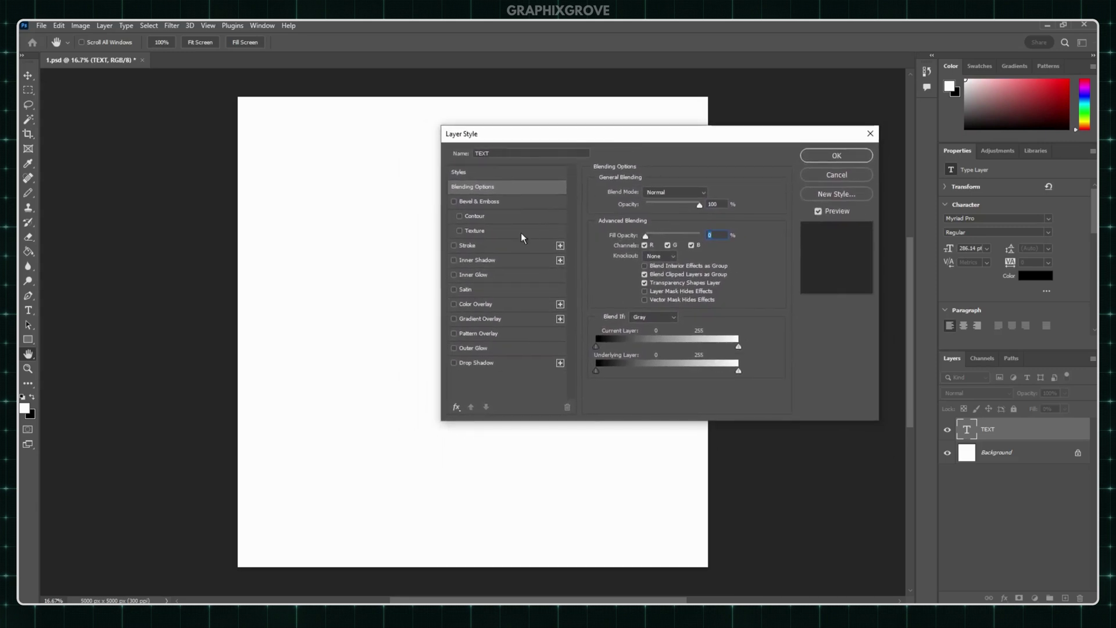
Add a Stroke to the TEXT layer, placed outside the letters and thickened
{"action": "left_click", "coordinate": [453, 245]}
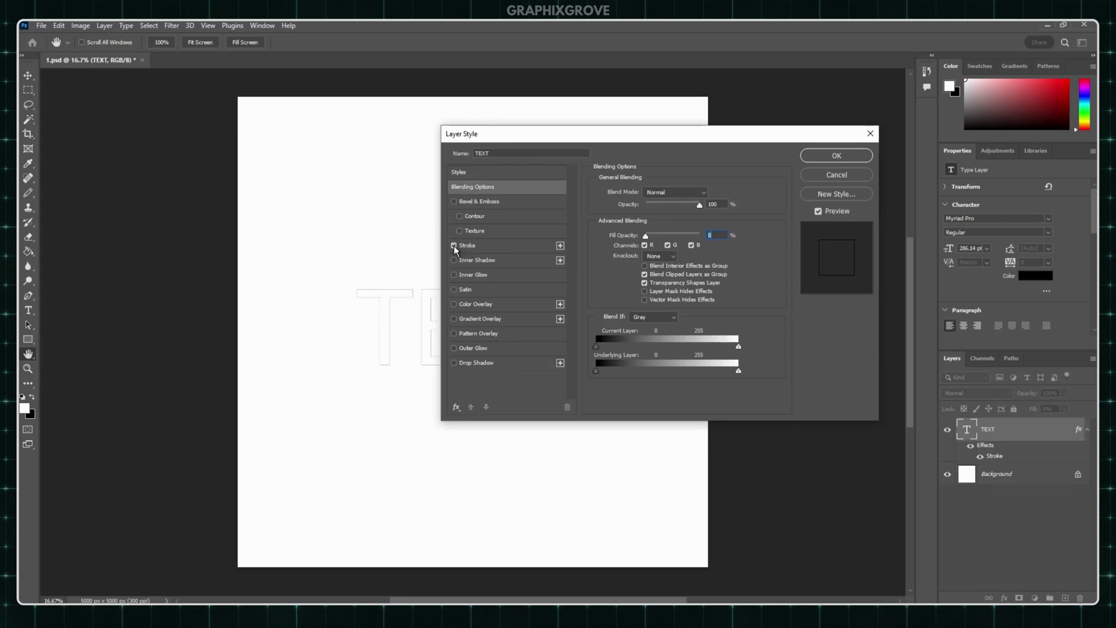
{"action": "left_click", "coordinate": [468, 245]}
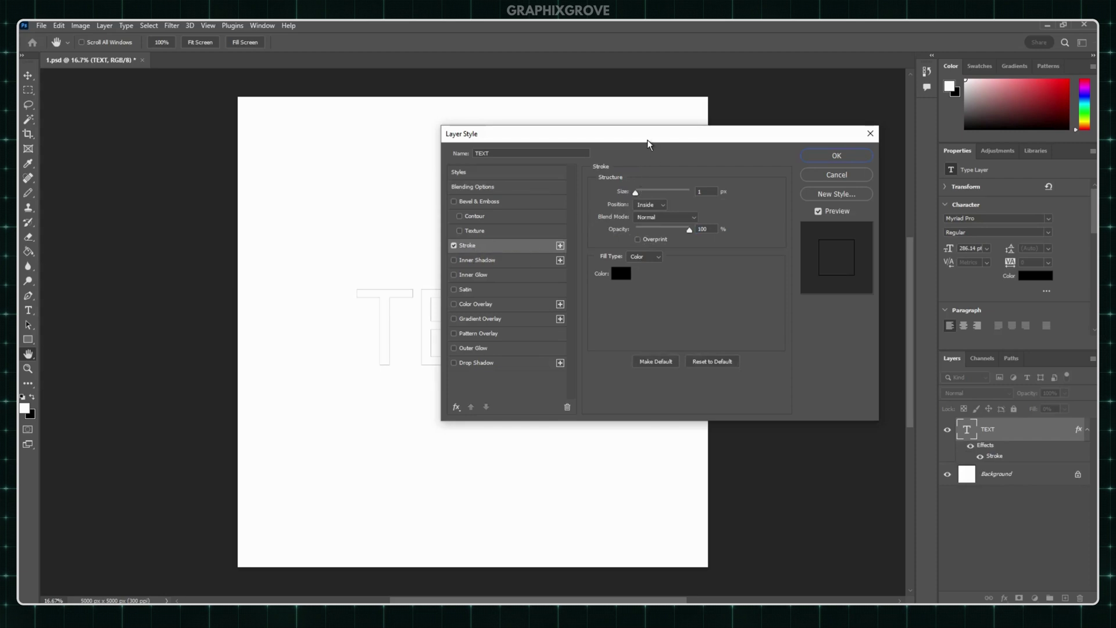
{"action": "mouse_move", "coordinate": [645, 136]}
{"action": "left_mouse_down"}
{"action": "mouse_move", "coordinate": [704, 129]}
{"action": "mouse_move", "coordinate": [677, 132]}
{"action": "left_mouse_up"}
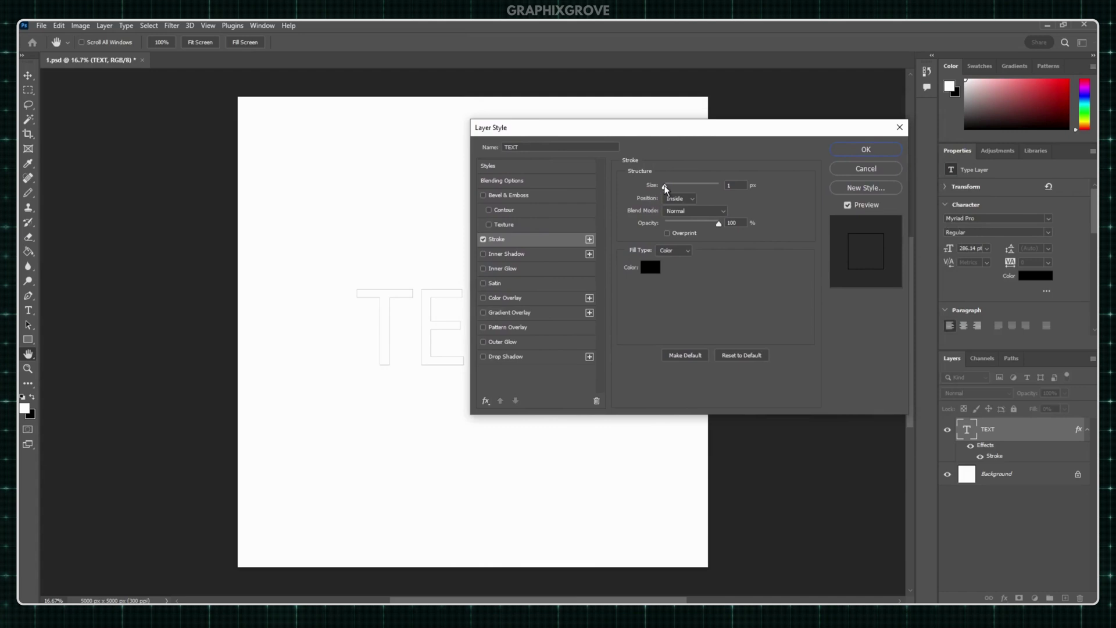
{"action": "left_click_drag", "start_coordinate": [664, 187], "coordinate": [672, 189]}
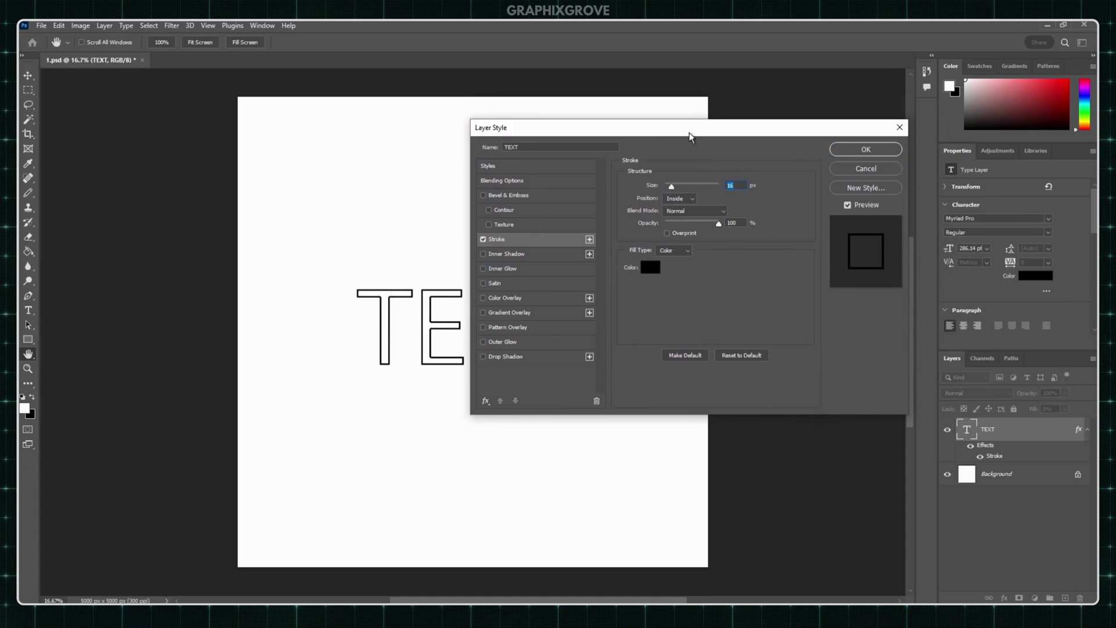
{"action": "mouse_move", "coordinate": [689, 136]}
{"action": "left_mouse_down"}
{"action": "mouse_move", "coordinate": [703, 95]}
{"action": "mouse_move", "coordinate": [694, 110]}
{"action": "left_mouse_up"}
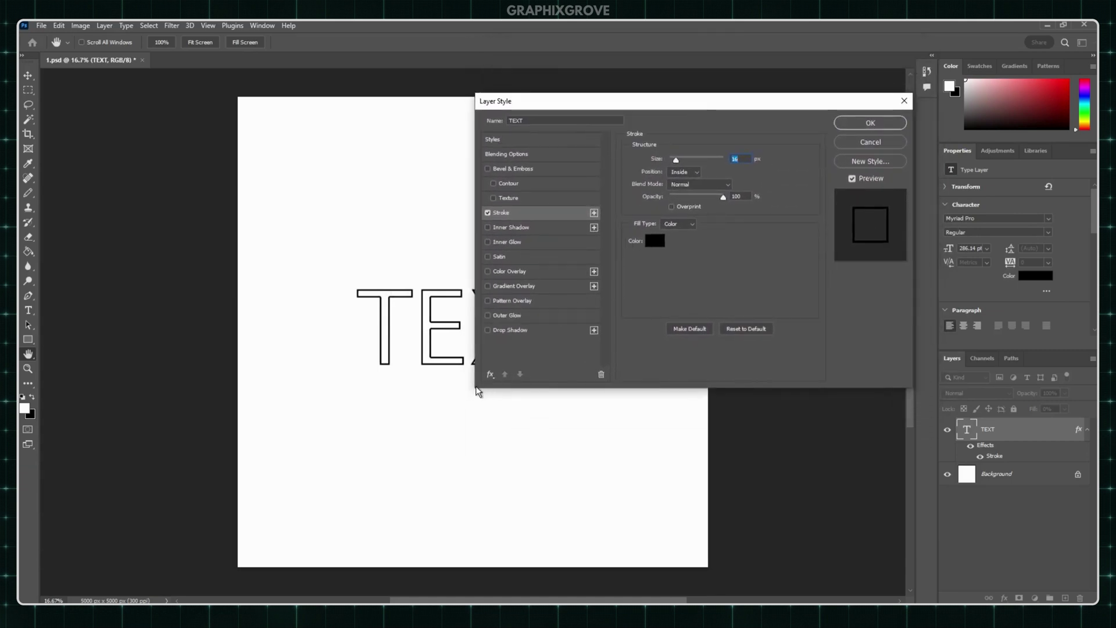
{"action": "left_click_drag", "start_coordinate": [715, 105], "coordinate": [750, 89]}
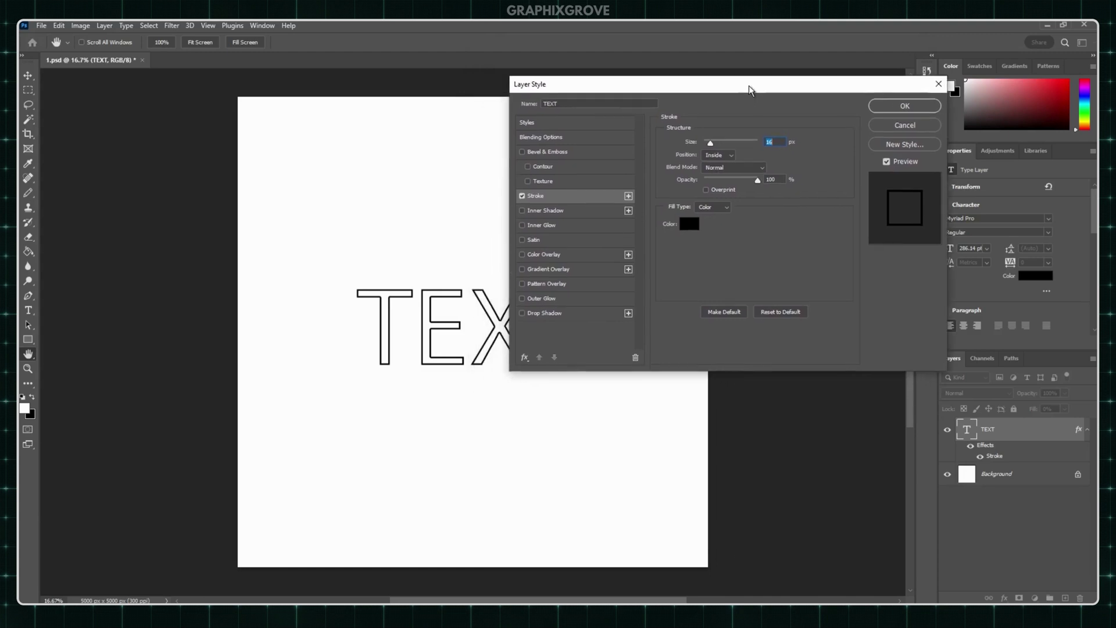
{"action": "left_click", "coordinate": [718, 156]}
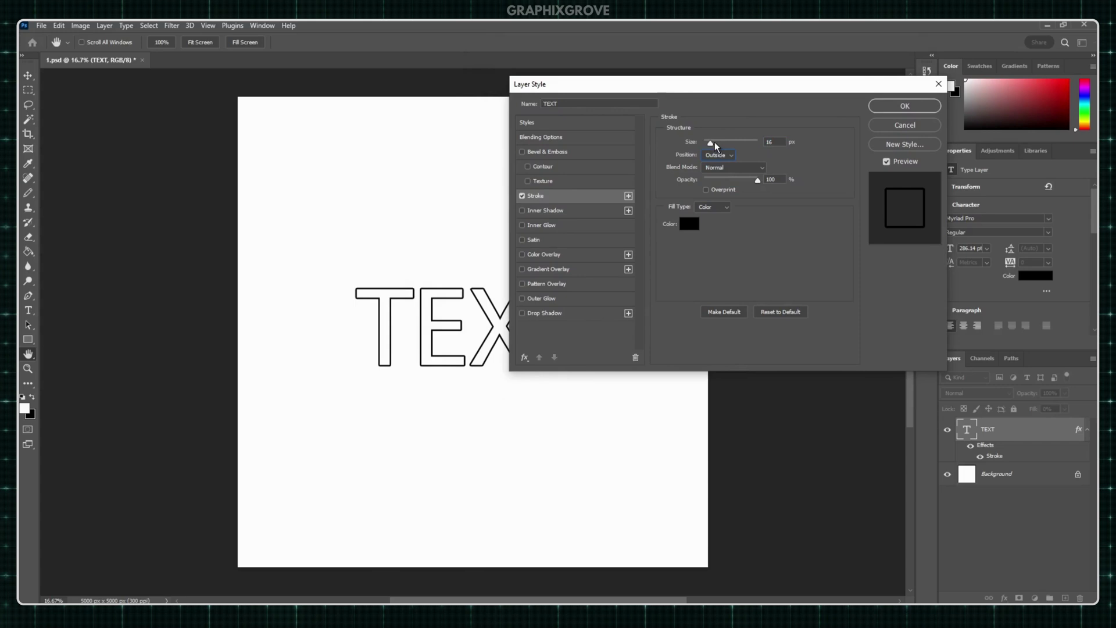
{"action": "left_click_drag", "start_coordinate": [711, 142], "coordinate": [713, 144]}
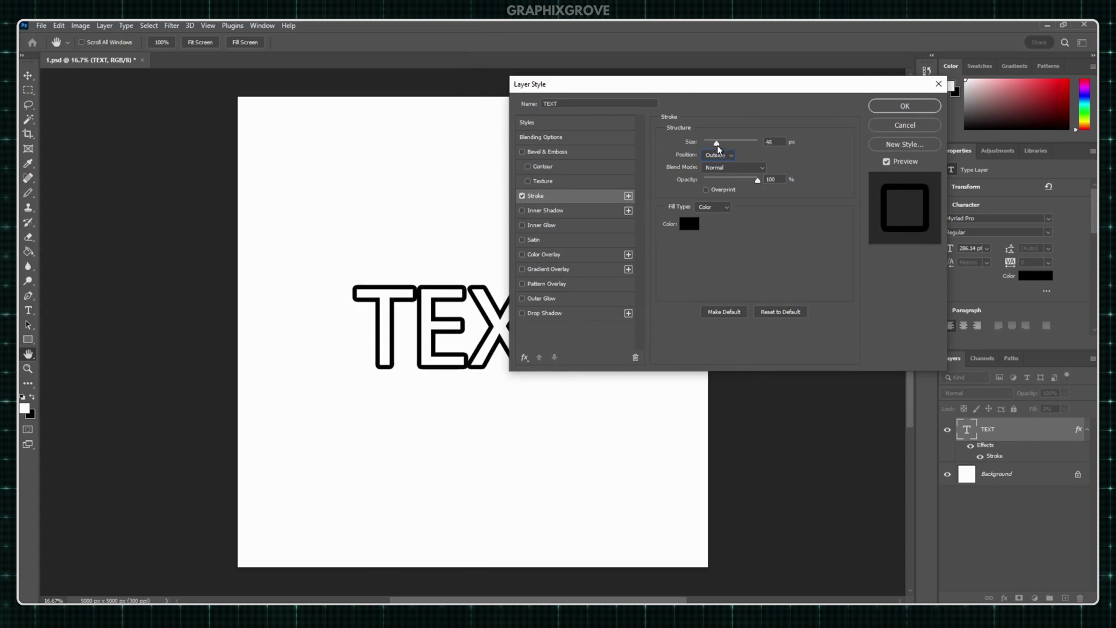
Try the stroke's opacity and centre position, and keep the stroke colour black
{"action": "left_click", "coordinate": [721, 172]}
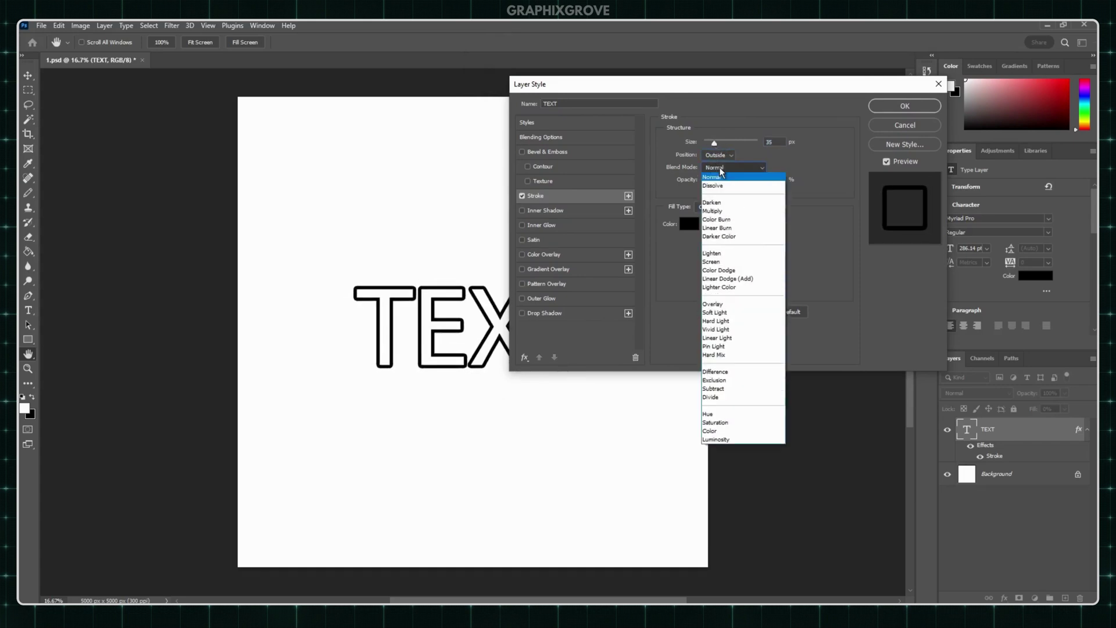
{"action": "mouse_move", "coordinate": [757, 184]}
{"action": "left_mouse_down"}
{"action": "mouse_move", "coordinate": [742, 182]}
{"action": "mouse_move", "coordinate": [765, 183]}
{"action": "left_mouse_up"}
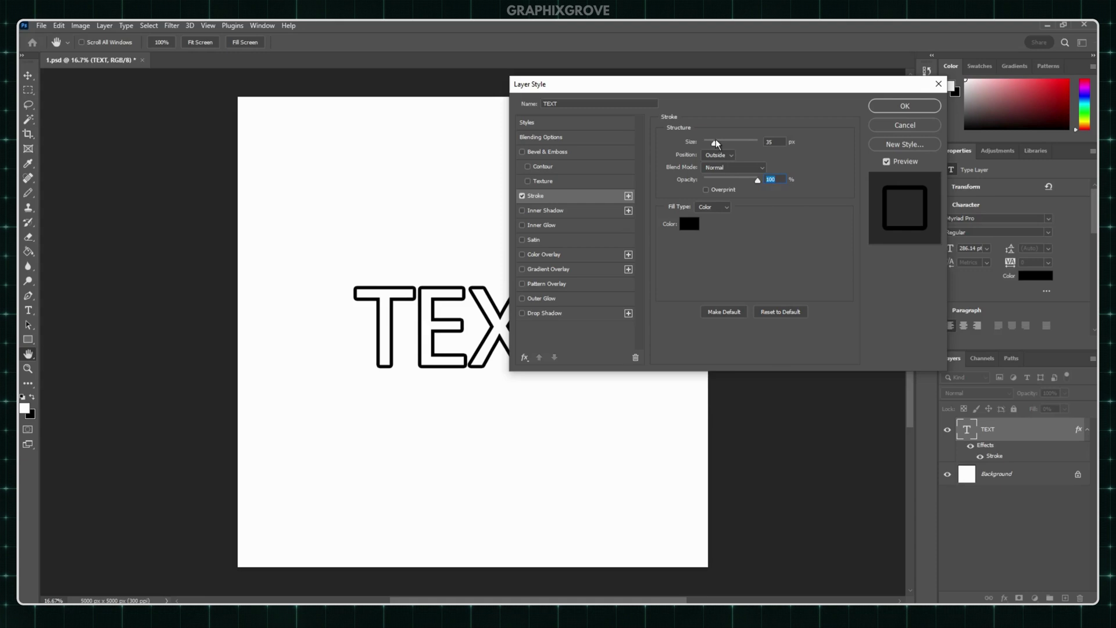
{"action": "left_click", "coordinate": [723, 157]}
{"action": "left_click", "coordinate": [718, 183]}
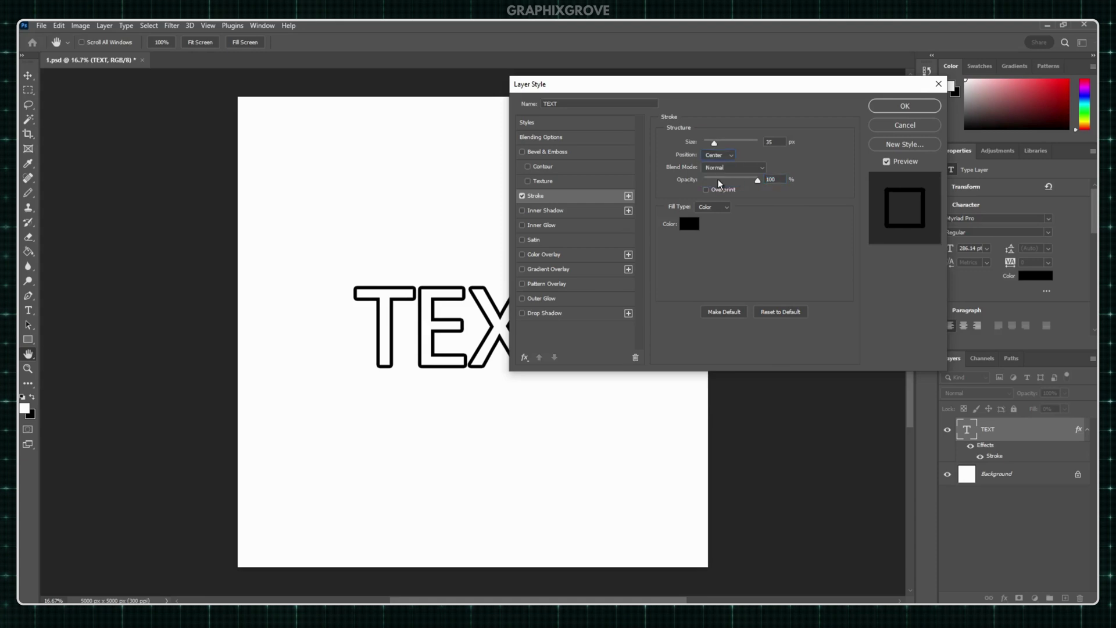
{"action": "left_click_drag", "start_coordinate": [714, 143], "coordinate": [712, 142]}
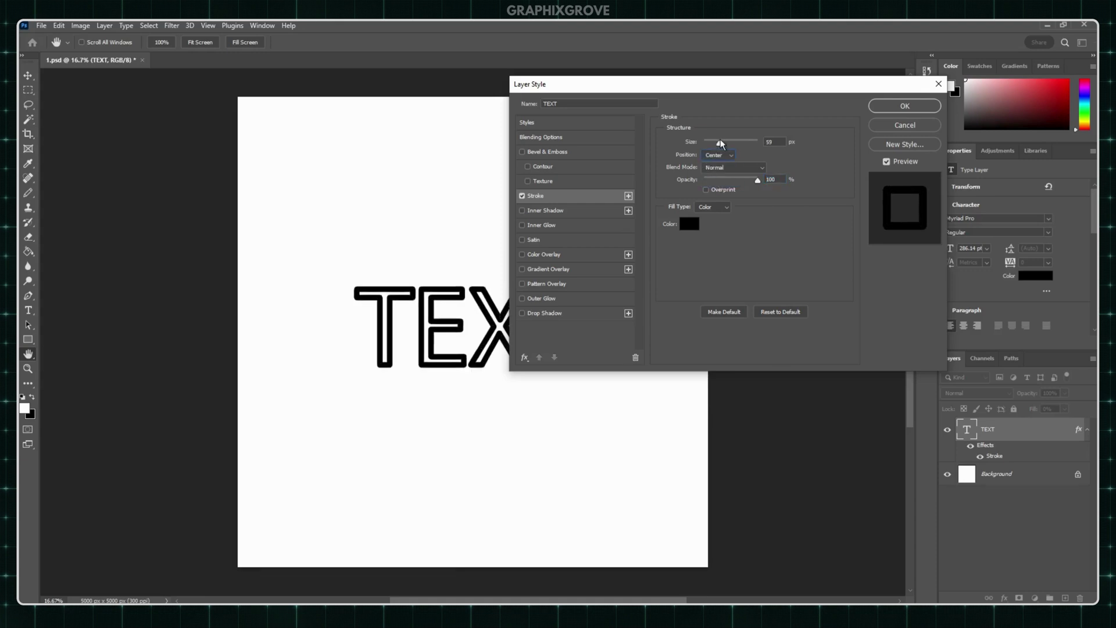
{"action": "left_click", "coordinate": [691, 225]}
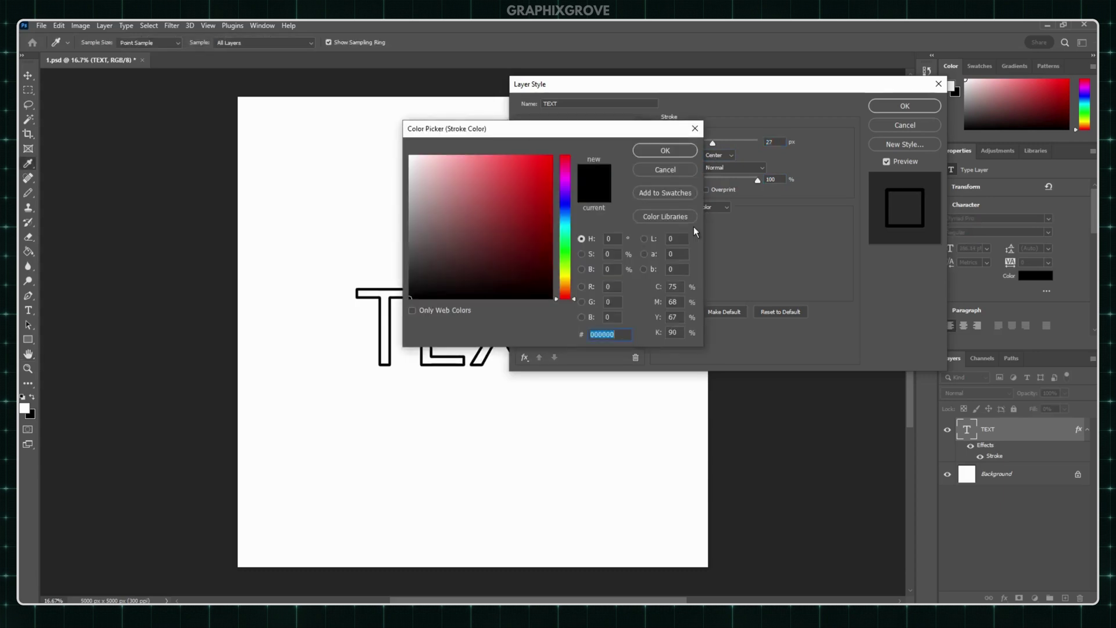
{"action": "left_click", "coordinate": [663, 169]}
Settle the stroke at about 35 px, positioned outside the letters
{"action": "left_click", "coordinate": [718, 157]}
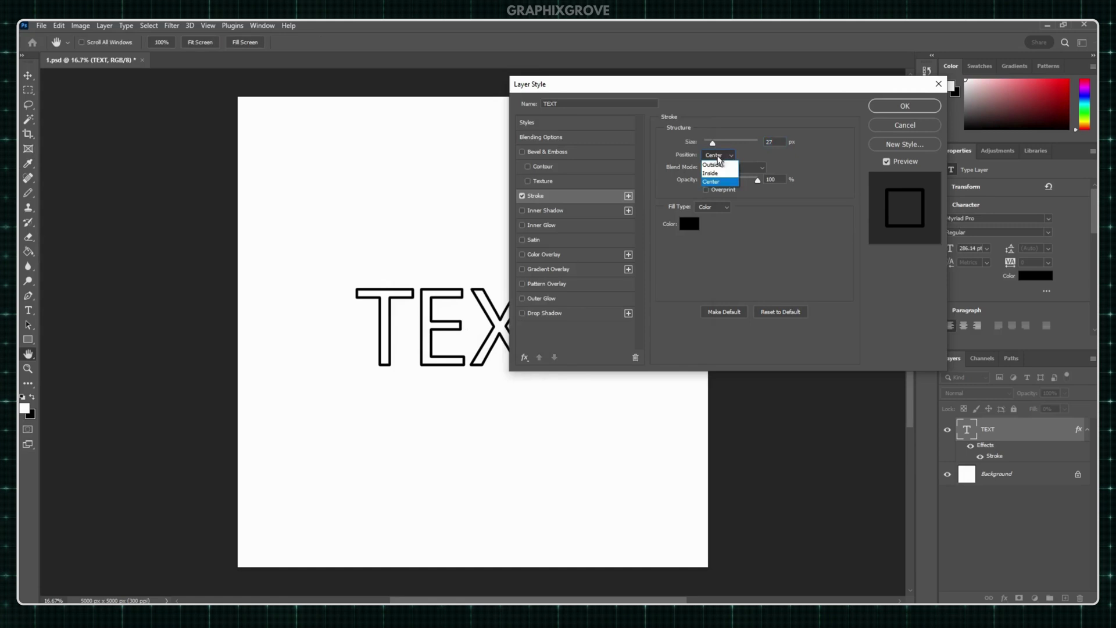
{"action": "left_click", "coordinate": [719, 170]}
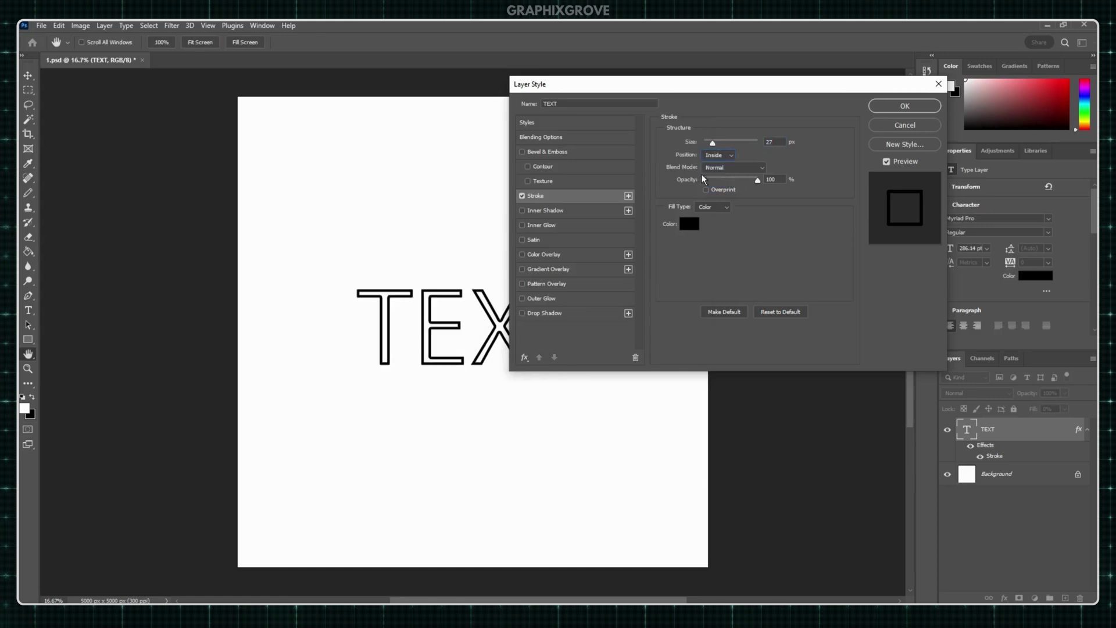
{"action": "left_click_drag", "start_coordinate": [713, 142], "coordinate": [708, 142]}
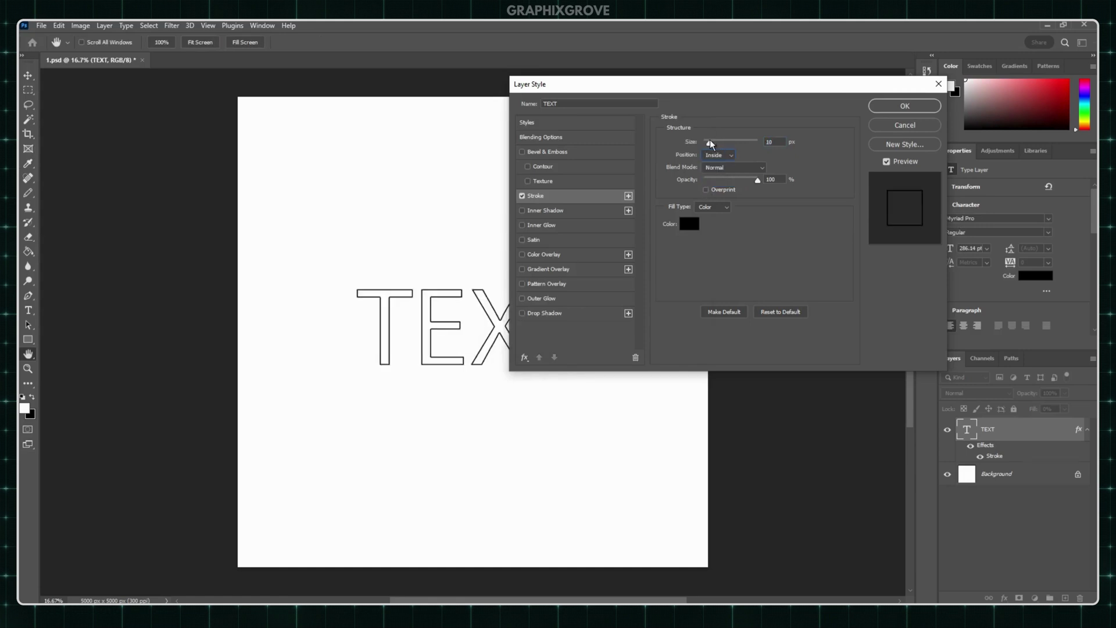
{"action": "left_click", "coordinate": [713, 156]}
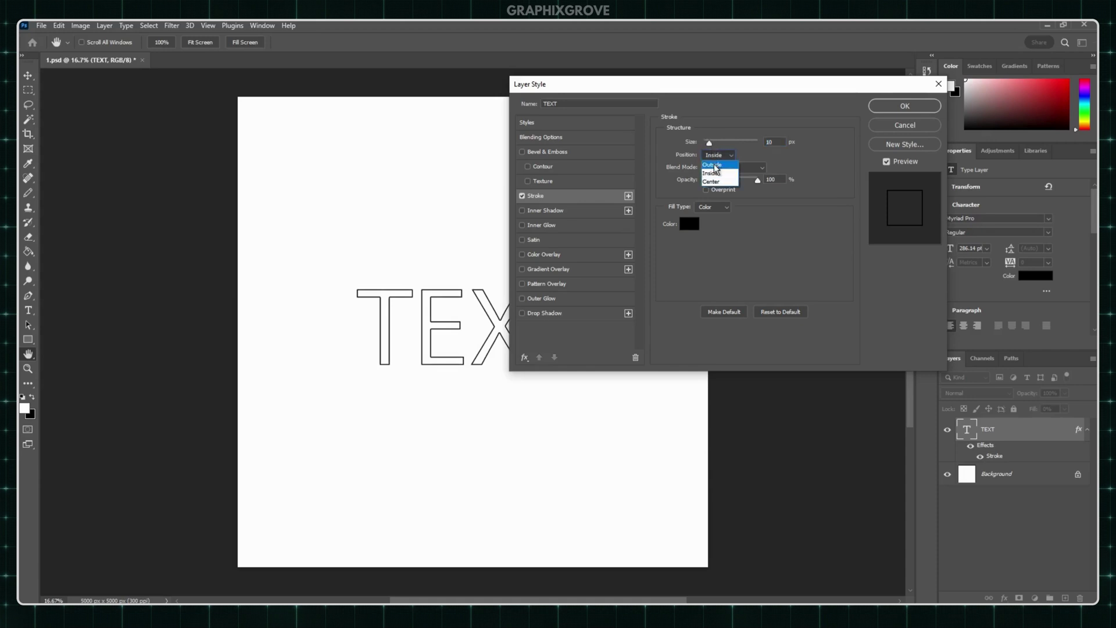
{"action": "left_click_drag", "start_coordinate": [709, 142], "coordinate": [714, 147]}
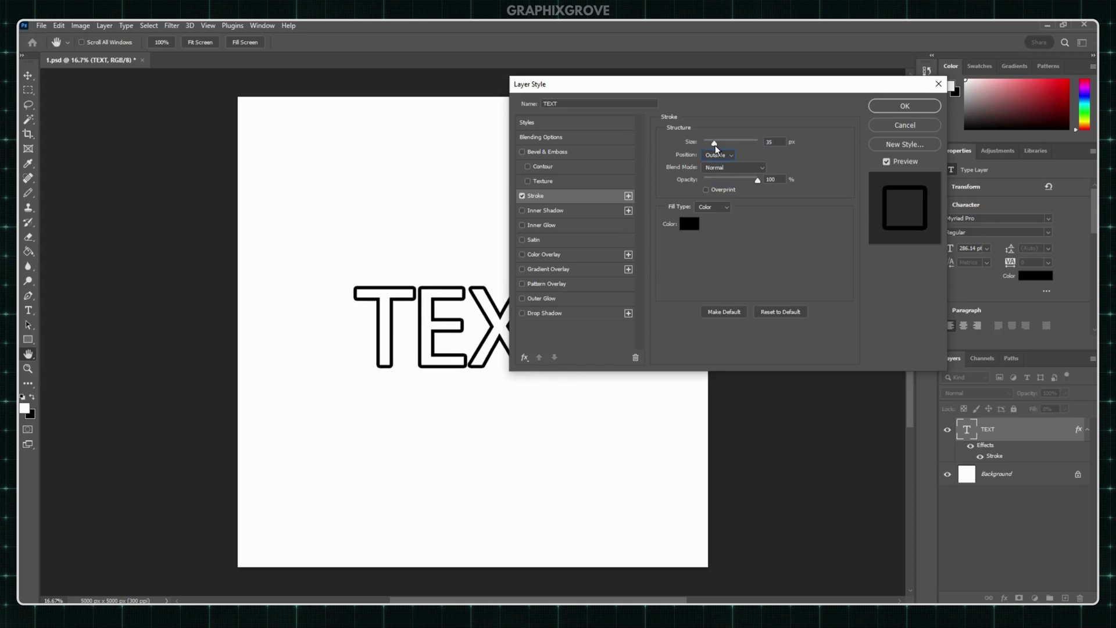
{"action": "left_click_drag", "start_coordinate": [706, 88], "coordinate": [506, 129]}
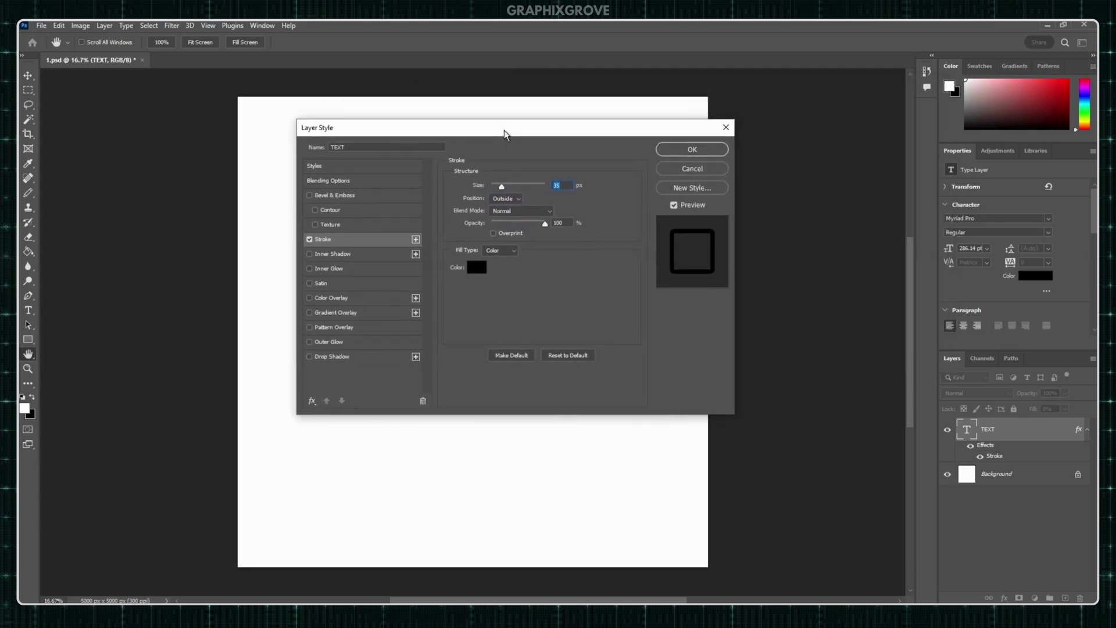
Confirm the outline style, nudge TEXT up-left, and toggle Background visibility to check transparency
{"action": "left_click", "coordinate": [688, 150]}
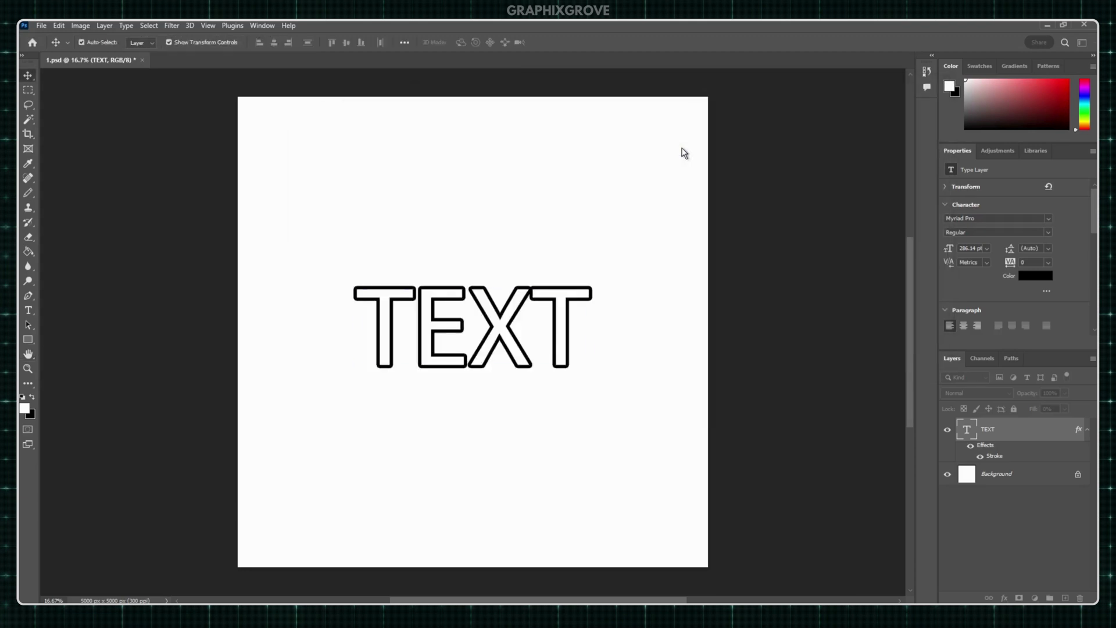
{"action": "left_click", "coordinate": [947, 473]}
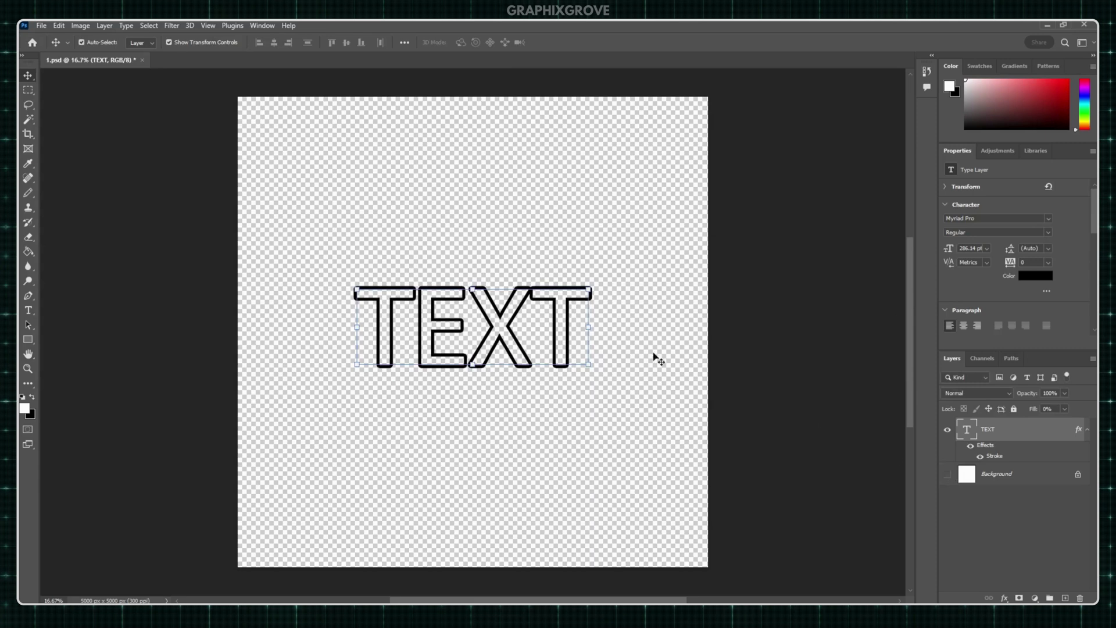
{"action": "left_click_drag", "start_coordinate": [504, 336], "coordinate": [495, 323]}
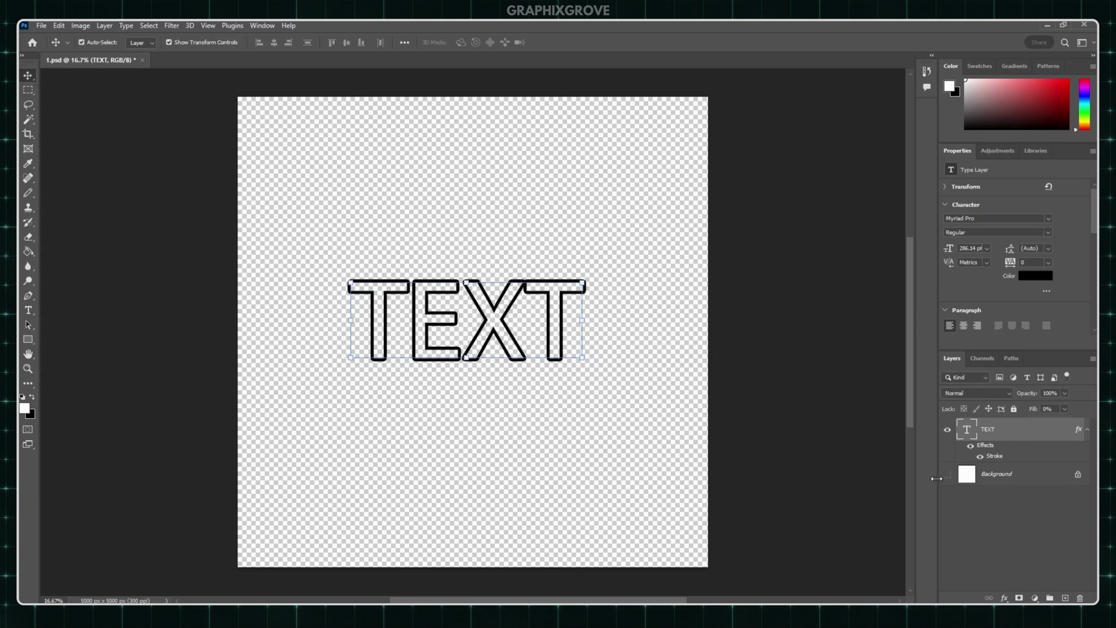
{"action": "left_click", "coordinate": [947, 475]}
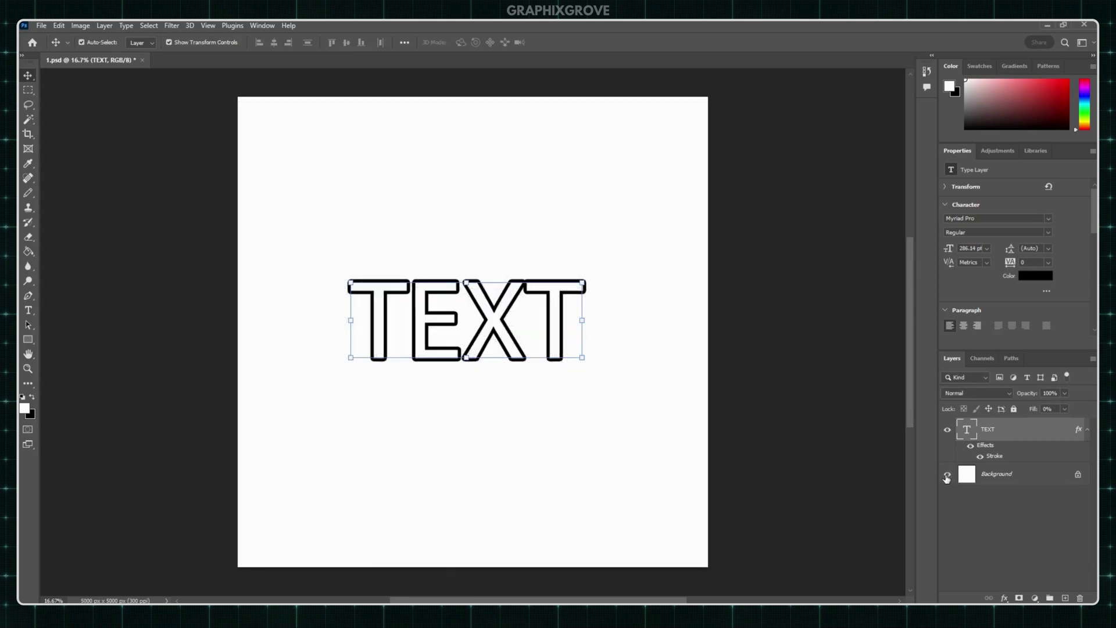
{"action": "left_click", "coordinate": [947, 475]}
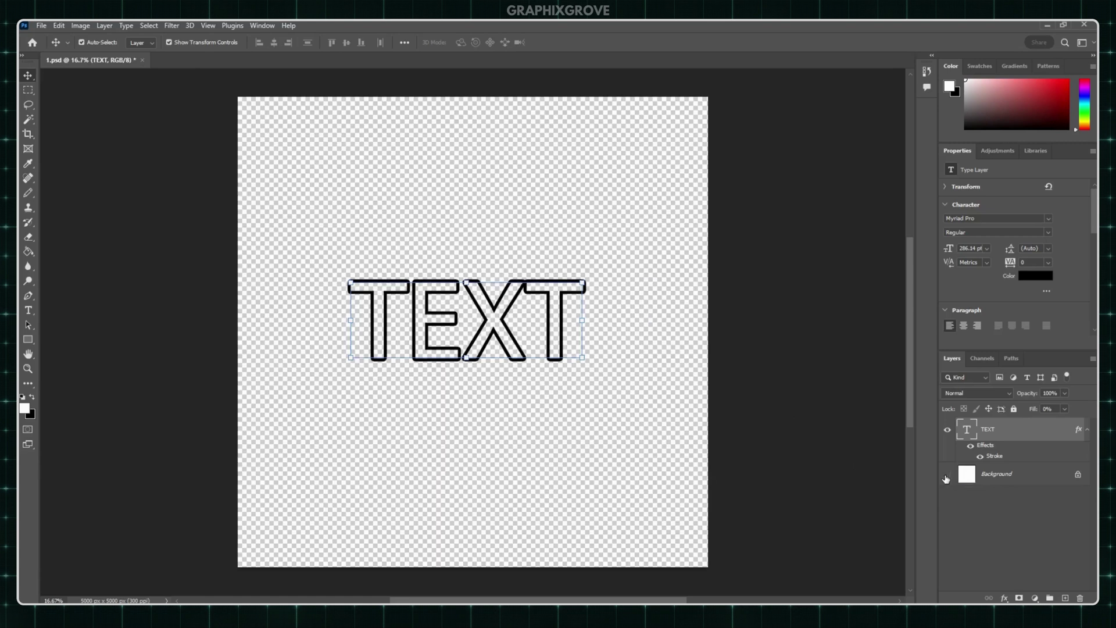
{"action": "left_click", "coordinate": [947, 475]}
{"action": "left_click", "coordinate": [1029, 476]}
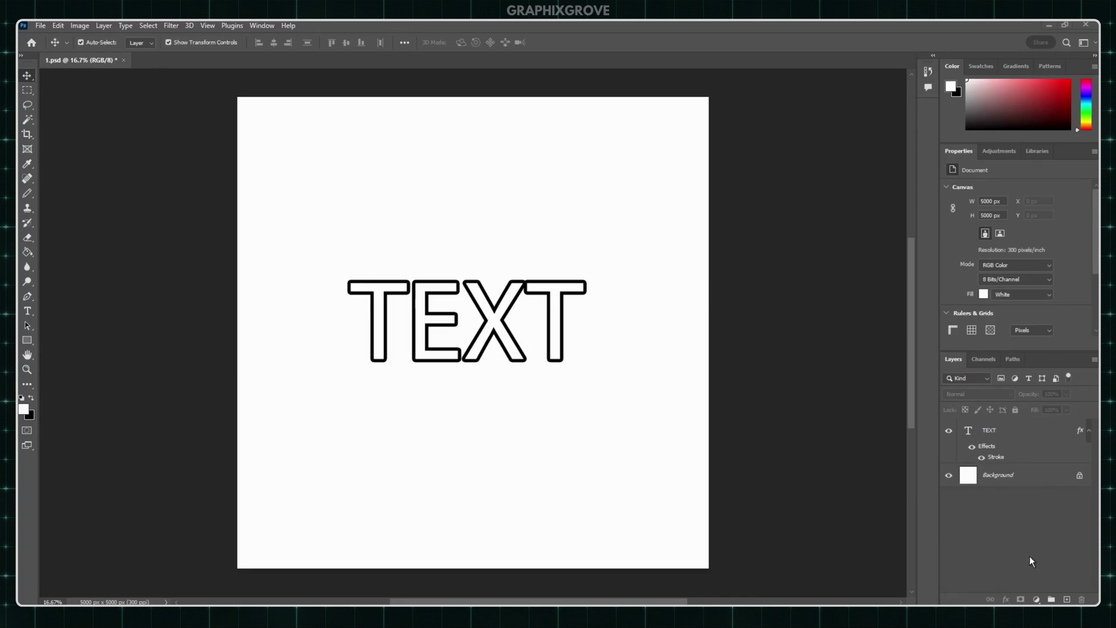
Add a Solid Color fill layer in bright blue
{"action": "left_click", "coordinate": [1037, 600]}
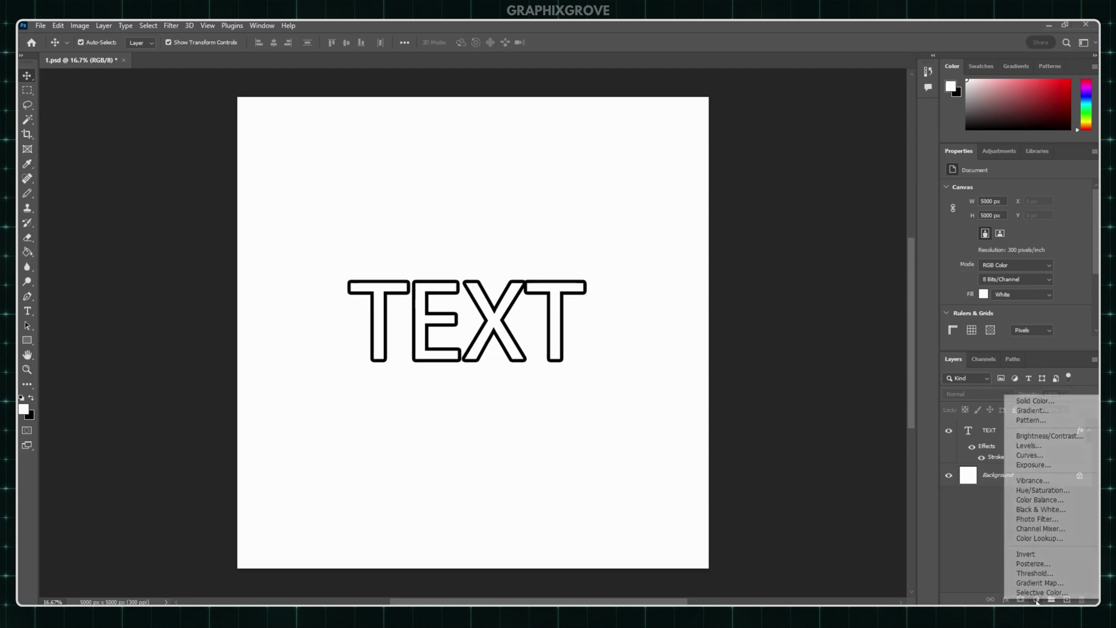
{"action": "left_click", "coordinate": [1021, 402]}
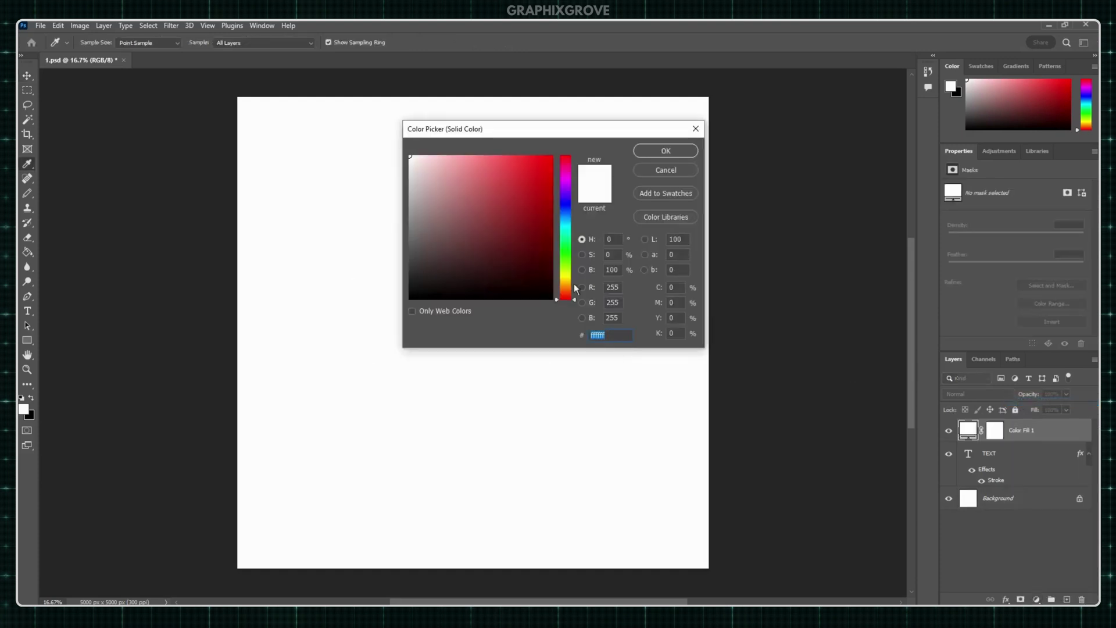
{"action": "left_click", "coordinate": [564, 229]}
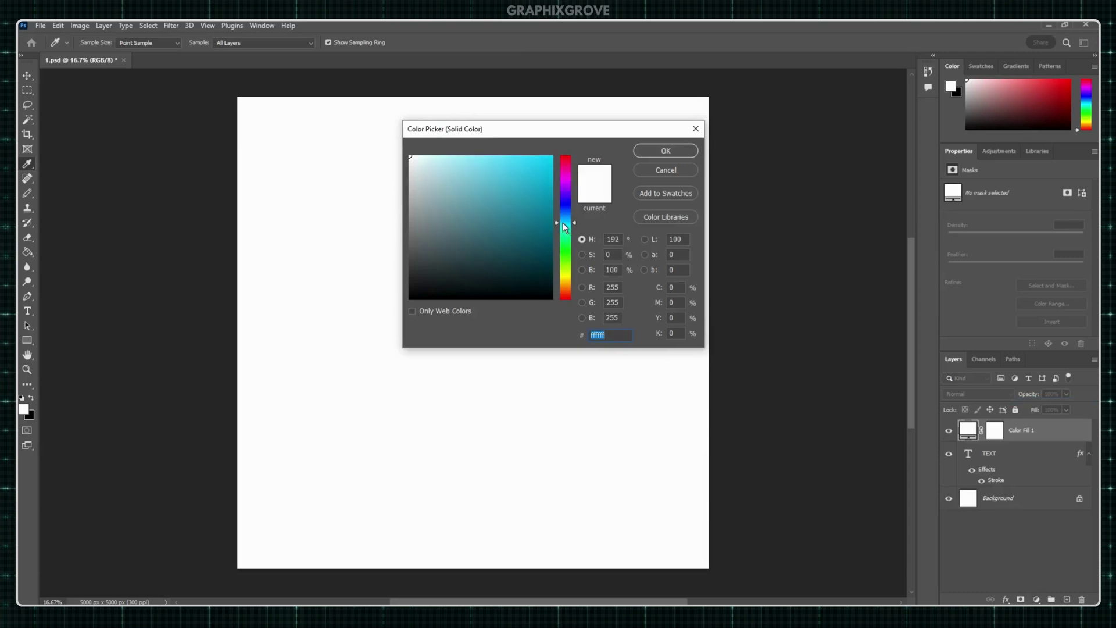
{"action": "left_click_drag", "start_coordinate": [510, 167], "coordinate": [517, 182]}
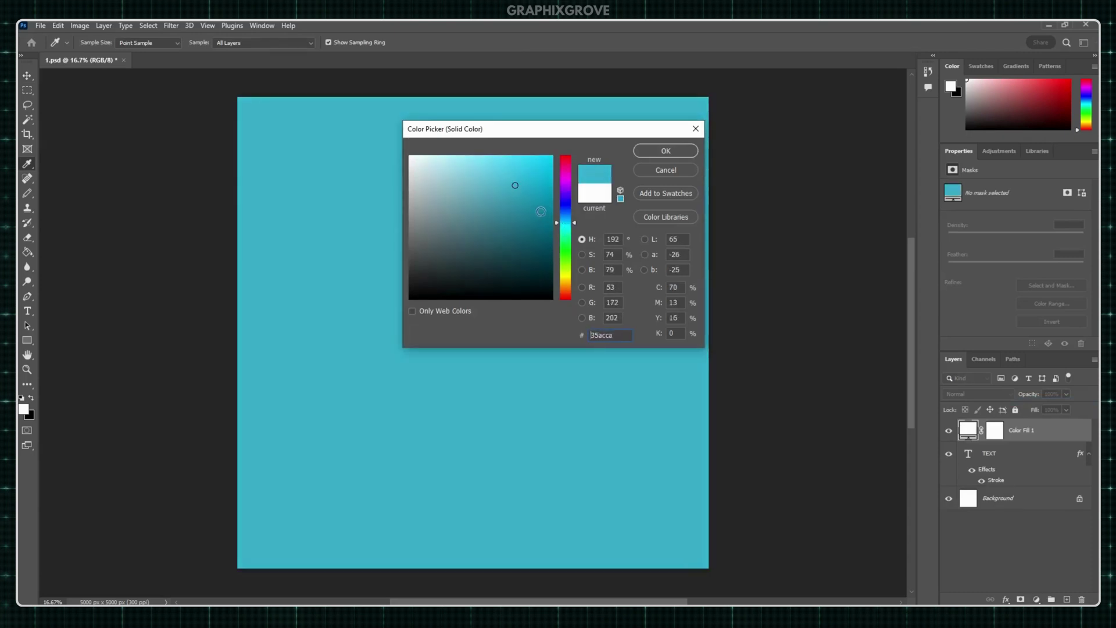
{"action": "left_click_drag", "start_coordinate": [565, 224], "coordinate": [565, 218]}
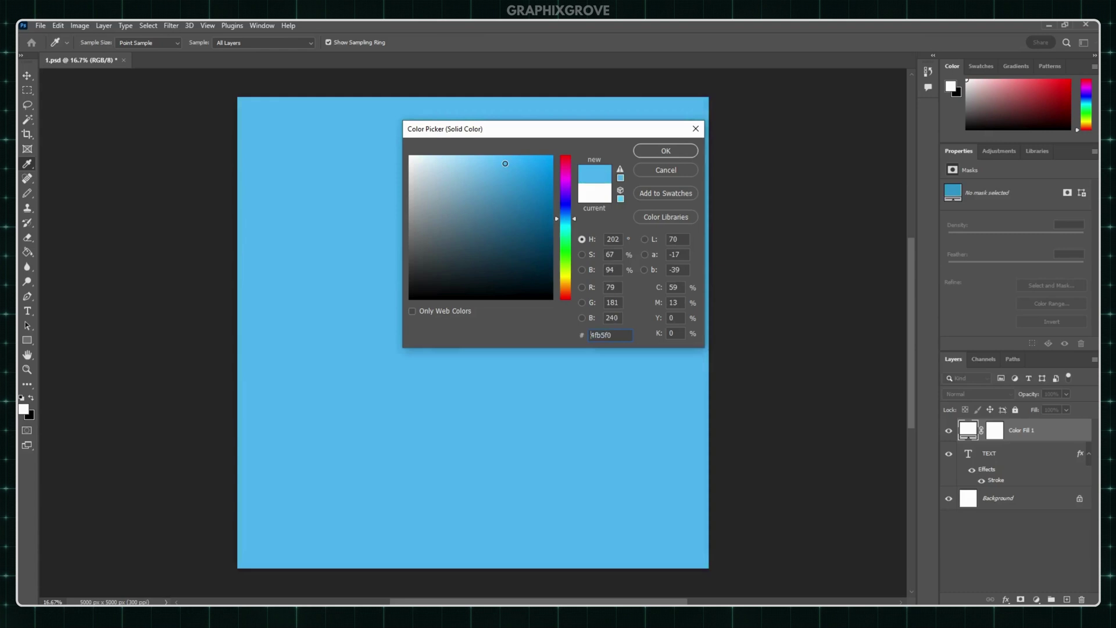
{"action": "left_click", "coordinate": [657, 154]}
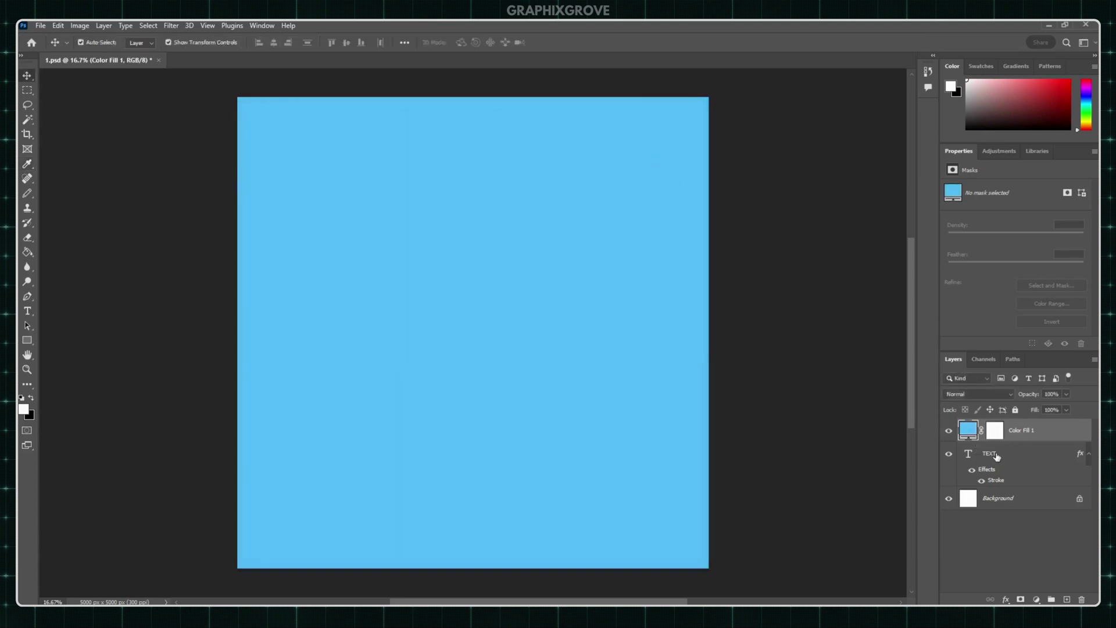
Move the TEXT layer above Color Fill 1 and nudge the word slightly right
{"action": "left_click_drag", "start_coordinate": [997, 456], "coordinate": [992, 421]}
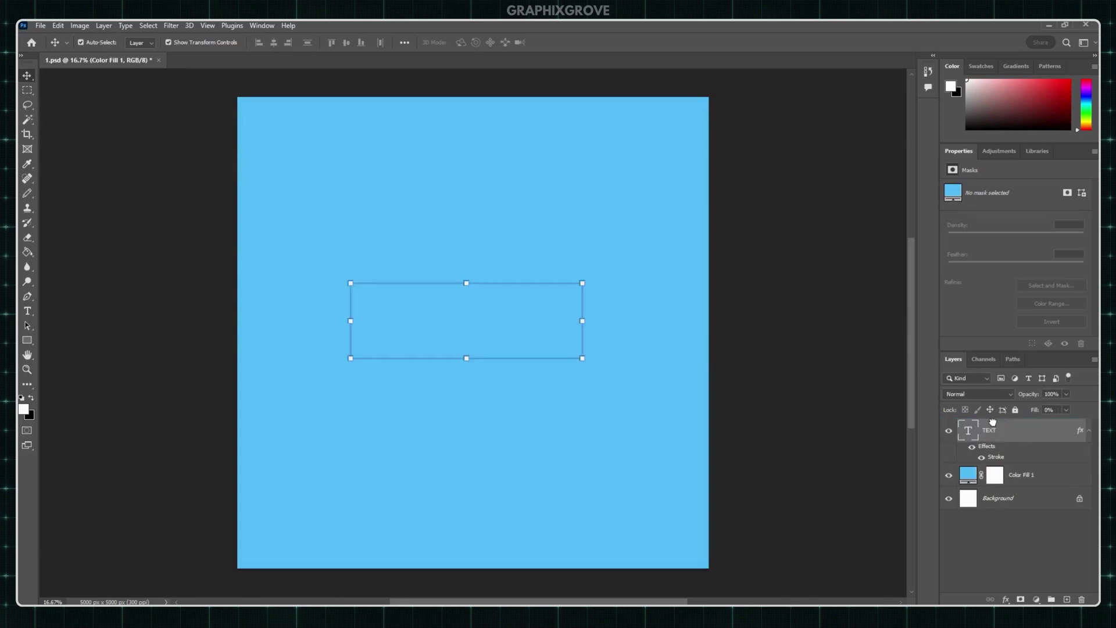
{"action": "left_click_drag", "start_coordinate": [481, 312], "coordinate": [489, 313]}
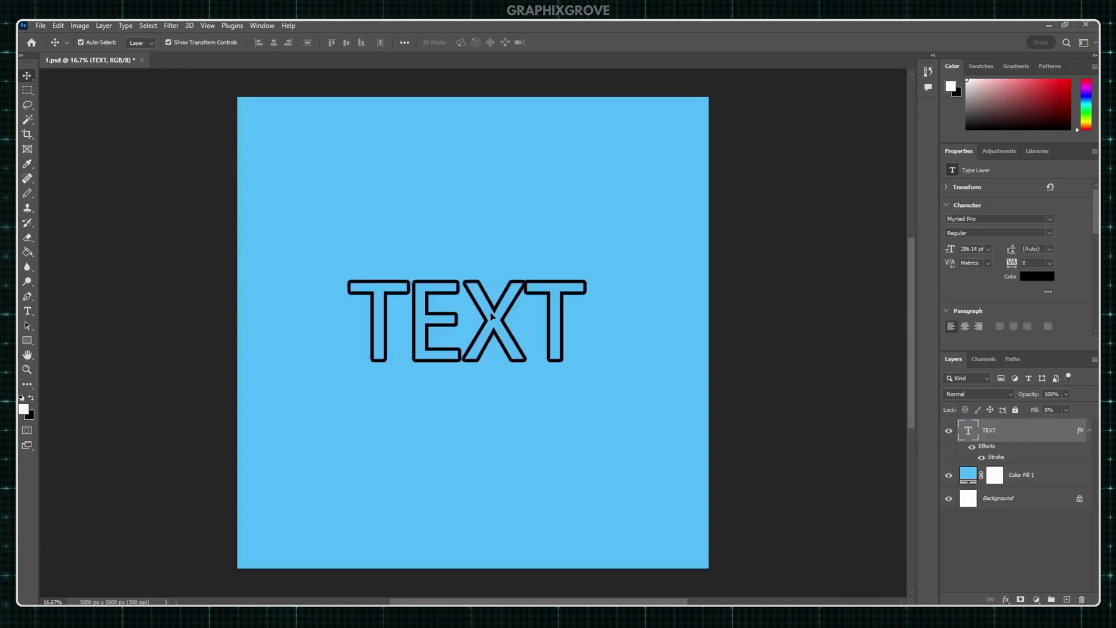
{"action": "key", "text": "ctrl+t"}
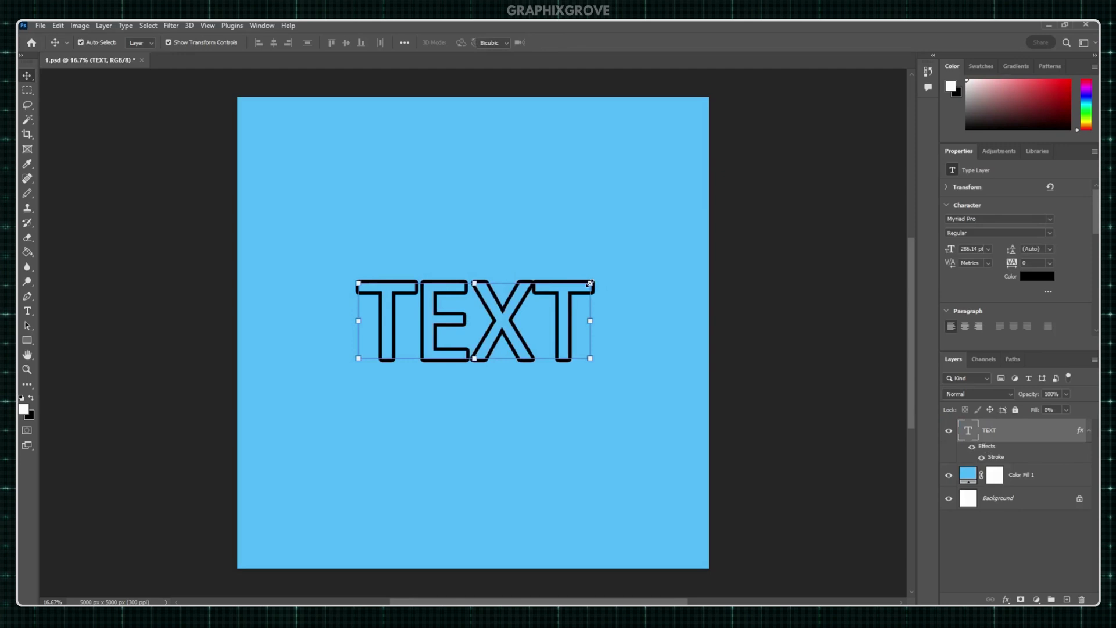
Scale the outlined TEXT up from its corner, centre it, and hide the white Background
{"action": "mouse_move", "coordinate": [599, 283]}
{"action": "left_mouse_down"}
{"action": "mouse_move", "coordinate": [587, 256]}
{"action": "mouse_move", "coordinate": [626, 211]}
{"action": "mouse_move", "coordinate": [710, 178]}
{"action": "mouse_move", "coordinate": [540, 305]}
{"action": "left_mouse_up"}
{"action": "left_click_drag", "start_coordinate": [618, 273], "coordinate": [617, 273]}
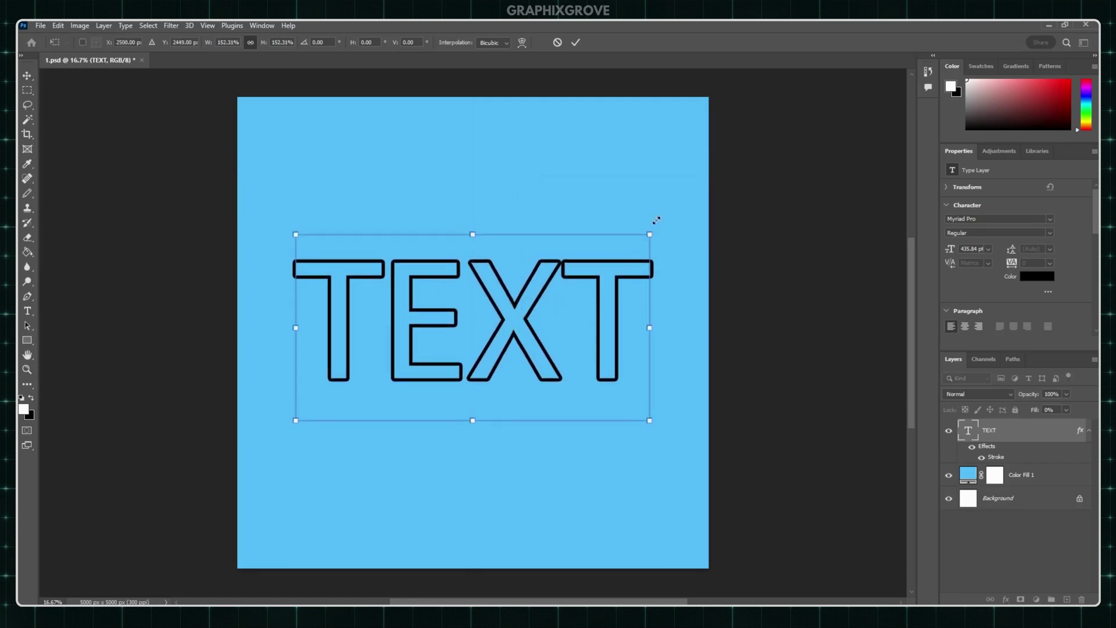
{"action": "left_click_drag", "start_coordinate": [655, 220], "coordinate": [700, 195]}
{"action": "left_click_drag", "start_coordinate": [558, 277], "coordinate": [542, 283]}
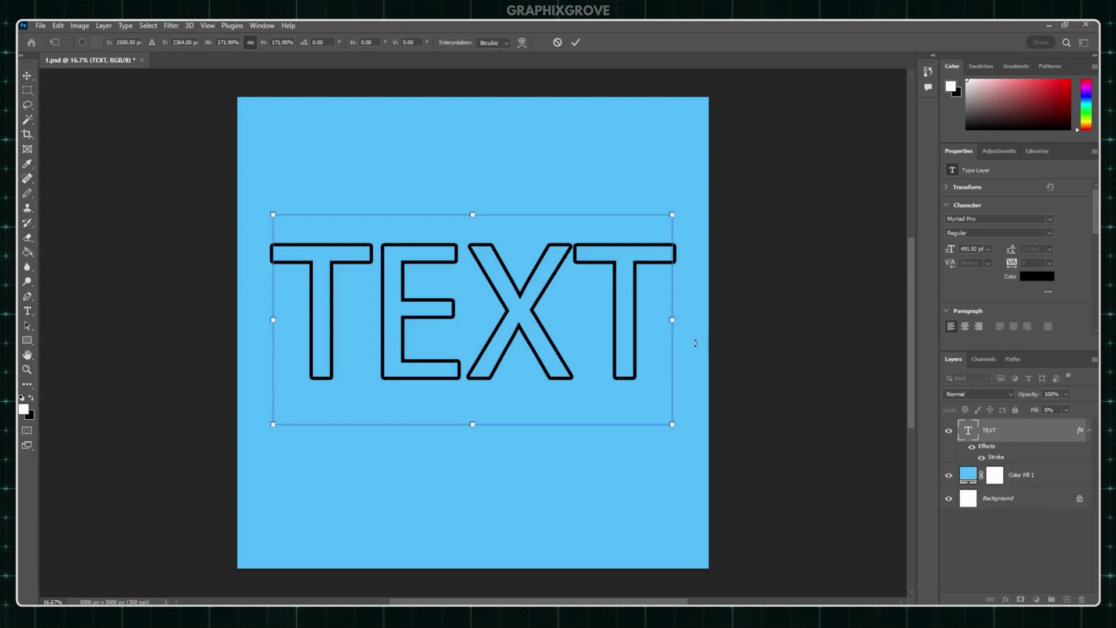
{"action": "left_click_drag", "start_coordinate": [496, 304], "coordinate": [505, 306]}
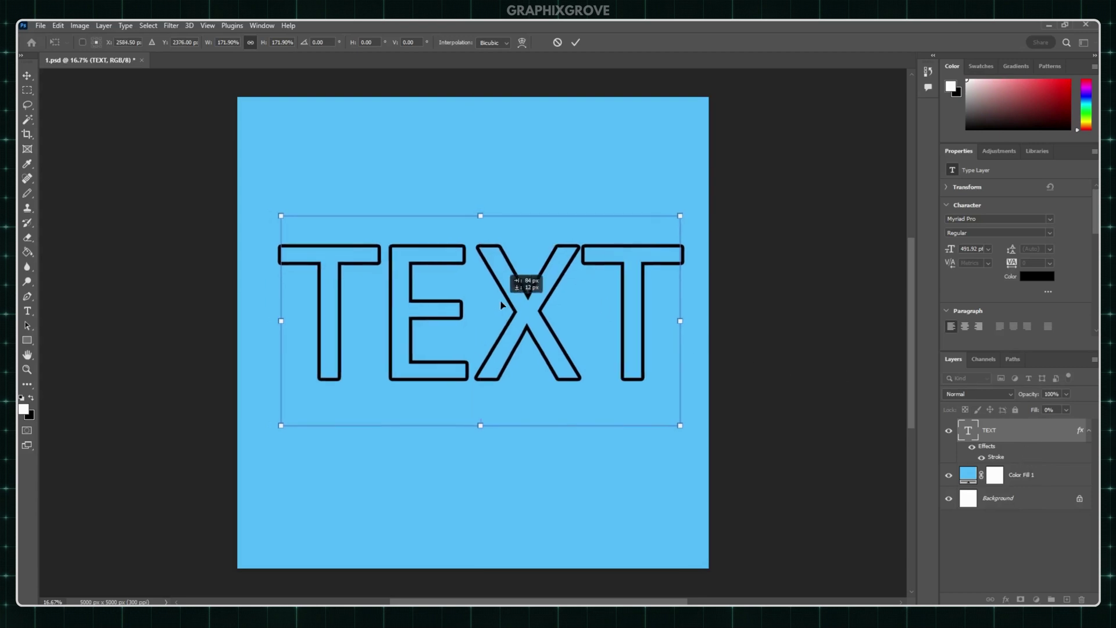
{"action": "left_click", "coordinate": [949, 500]}
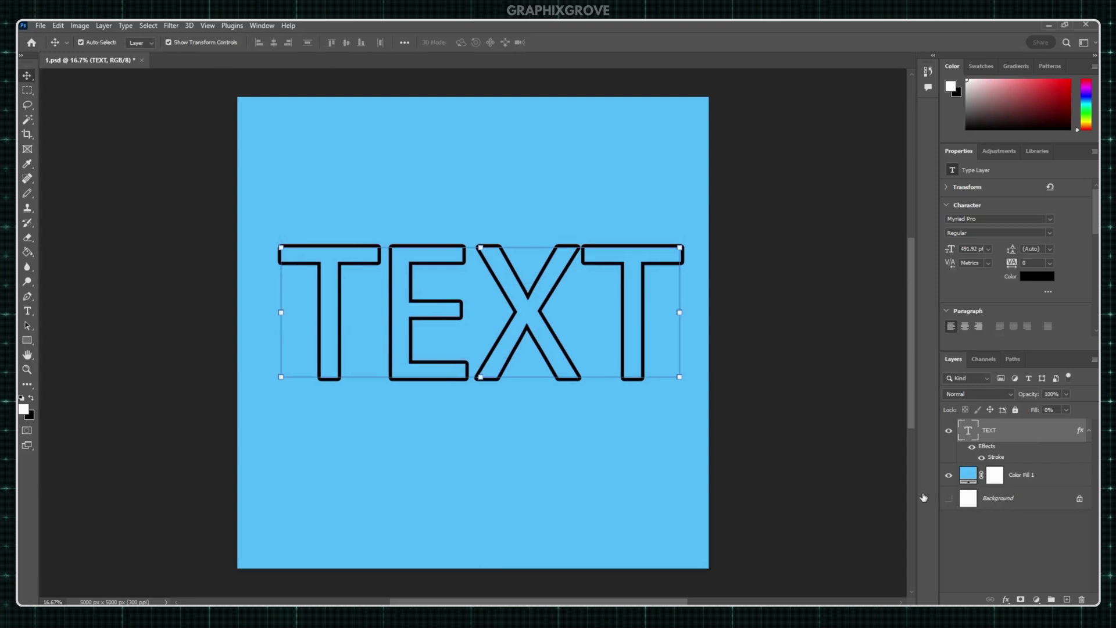
{"action": "left_click", "coordinate": [1076, 582]}
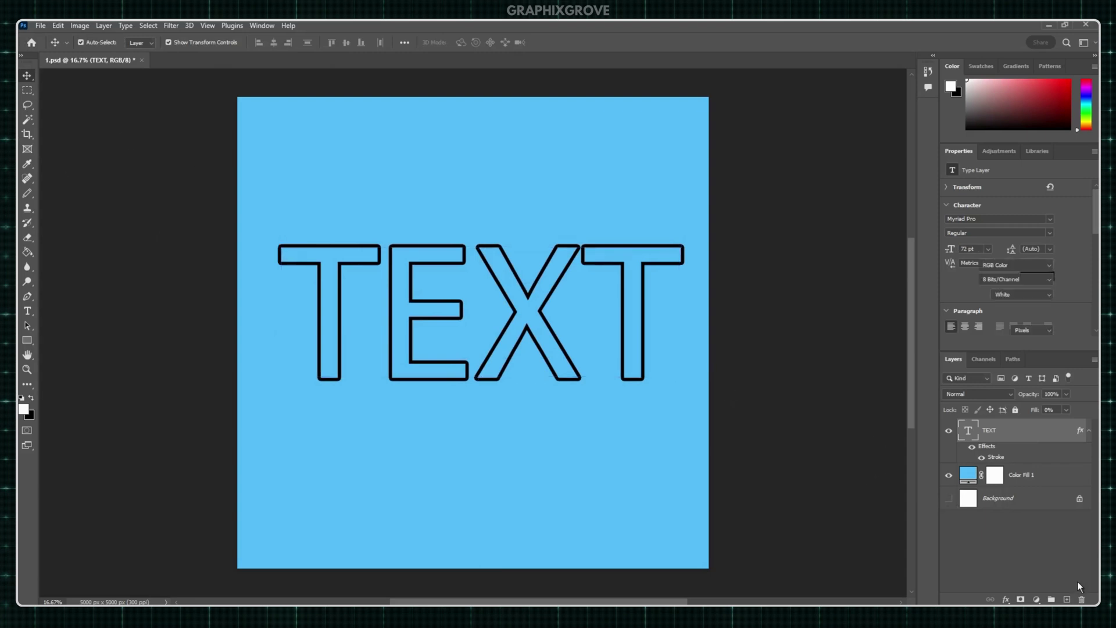